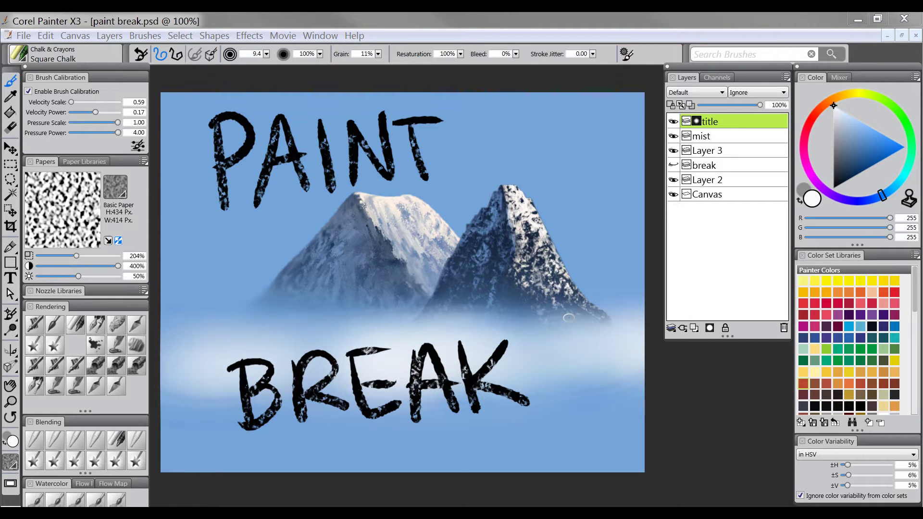
Hide the title layer and Layer 3, and select Layer 2, which holds the dark mountain's base shape.
click(674, 122)
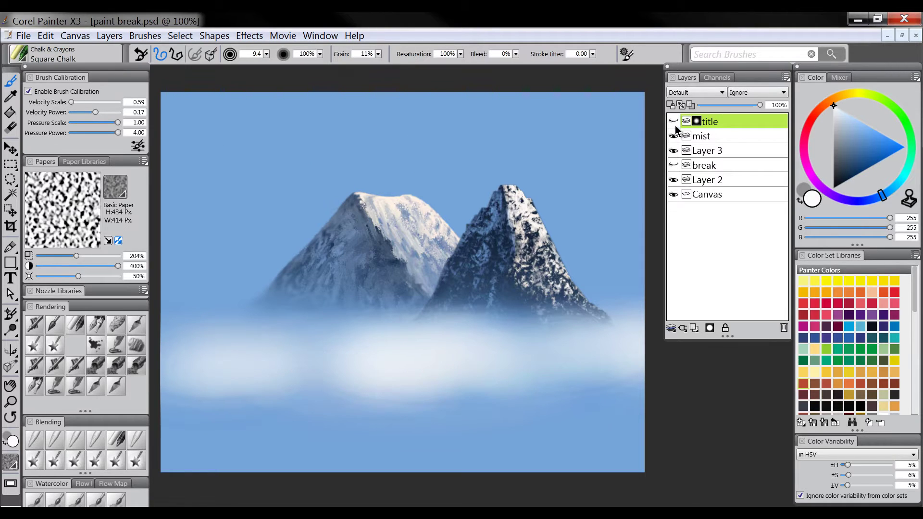
click(710, 181)
click(674, 180)
click(674, 180)
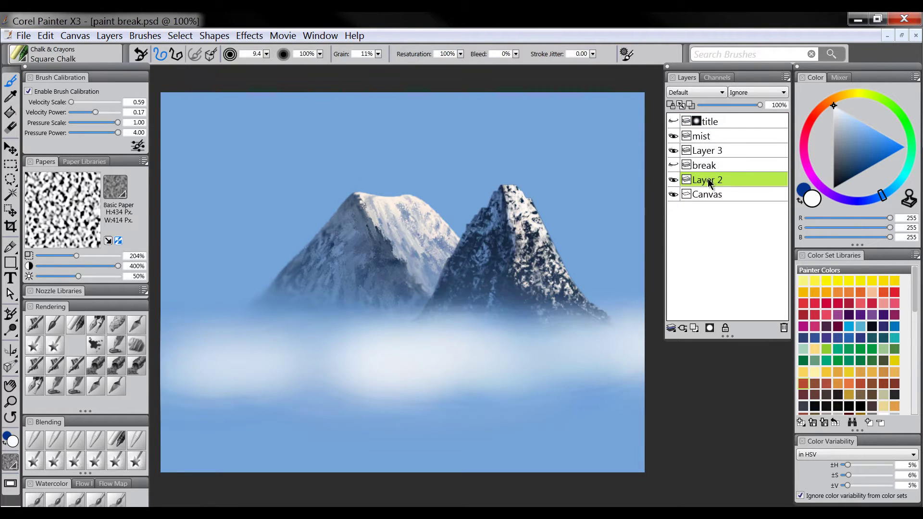
click(673, 151)
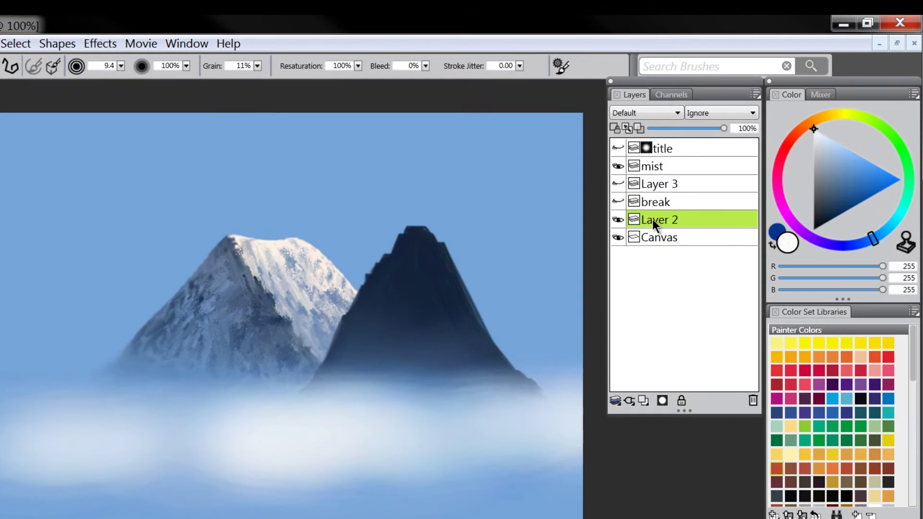
Rename Layer 2 as mtn, then show and select the break layer with the red texture.
double_click(657, 220)
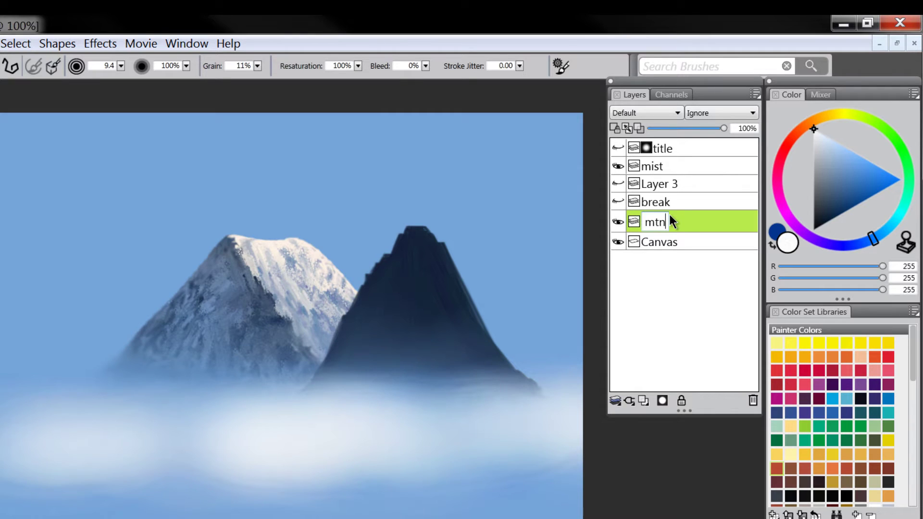
key(Return)
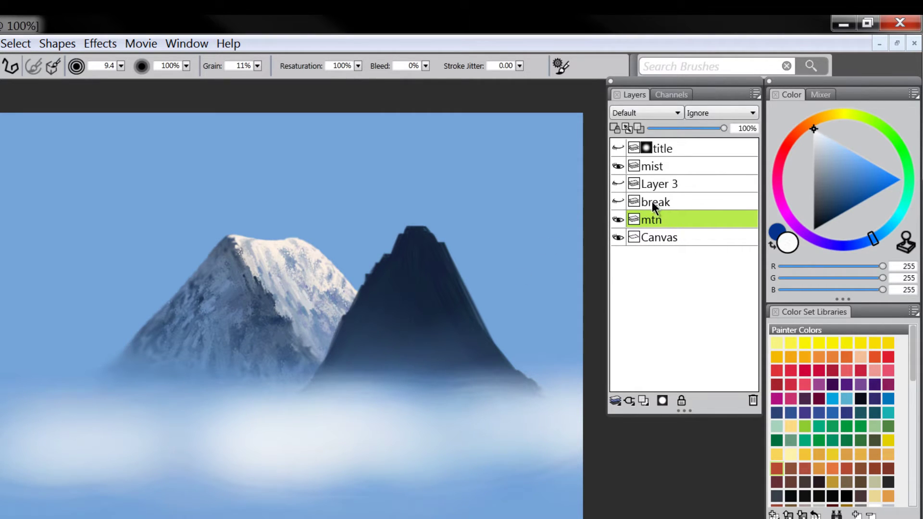
click(619, 202)
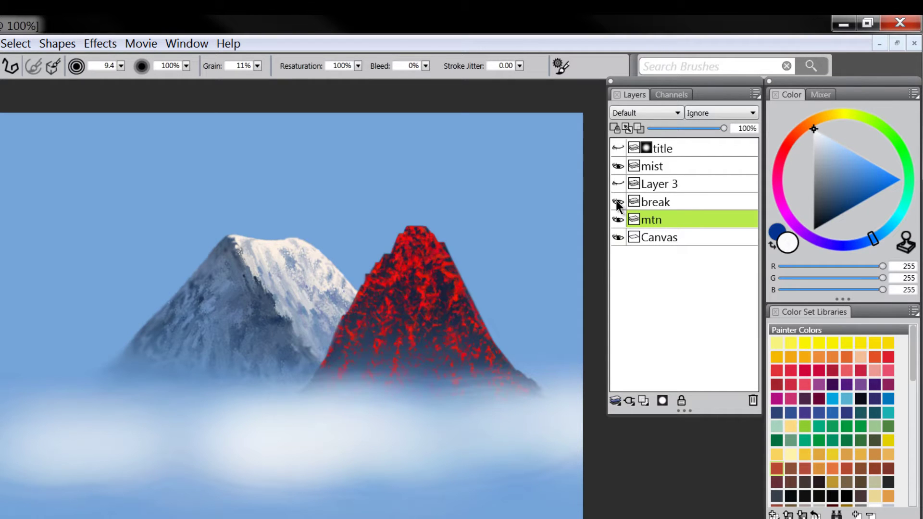
click(652, 201)
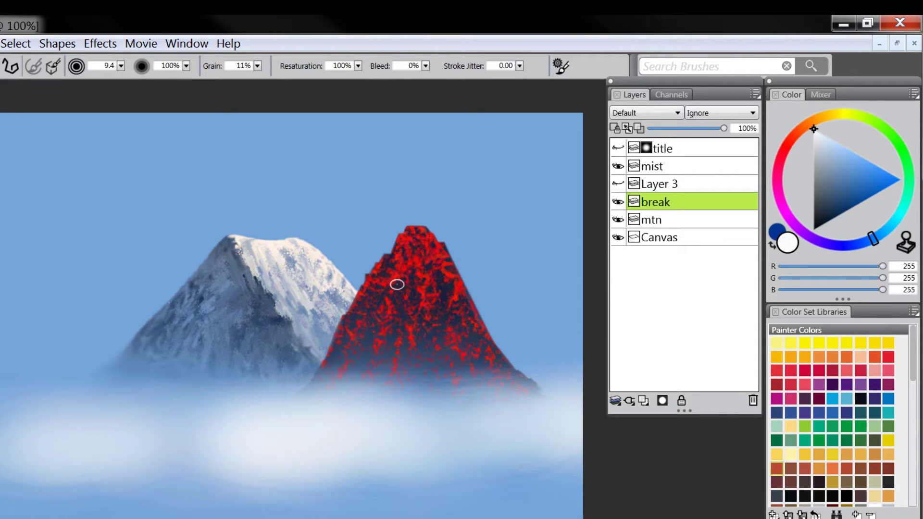
Hide the break layer, show Layer 3 with the snow, and rename Layer 3 as hilights.
click(619, 202)
click(618, 184)
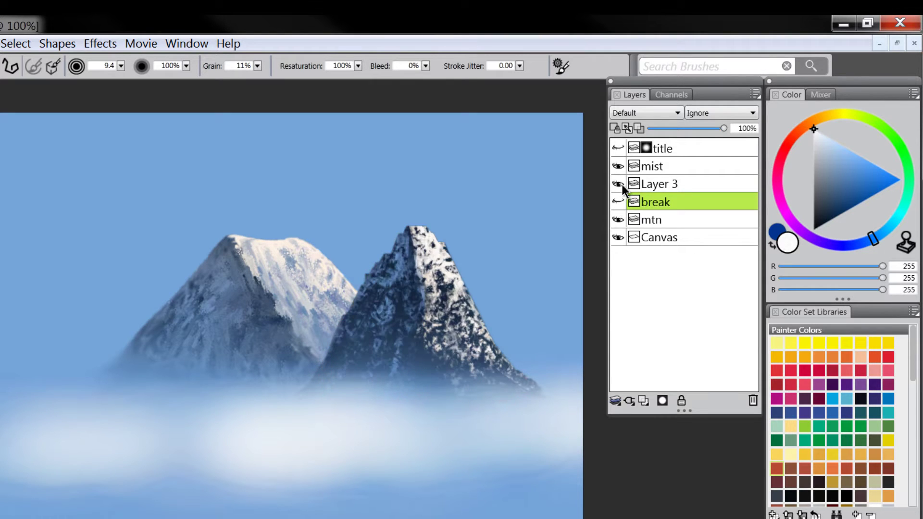
double_click(661, 185)
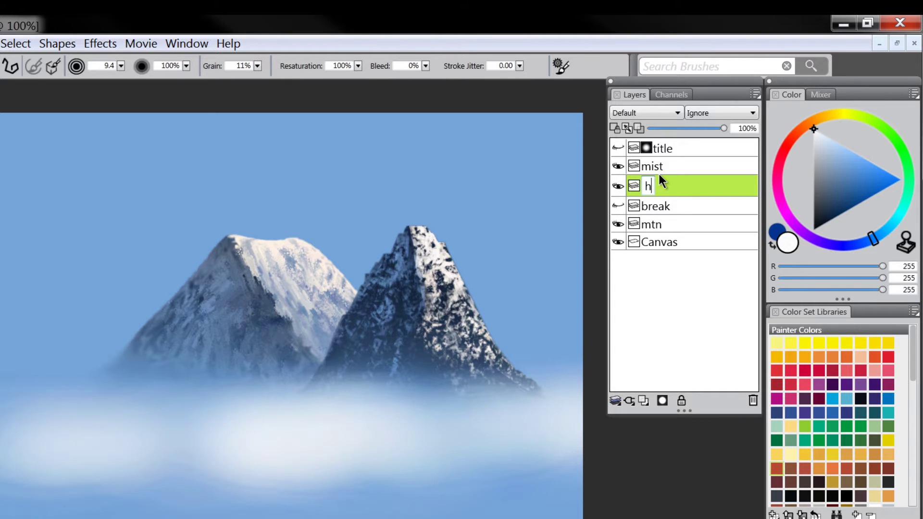
text(hilights)
key(Return)
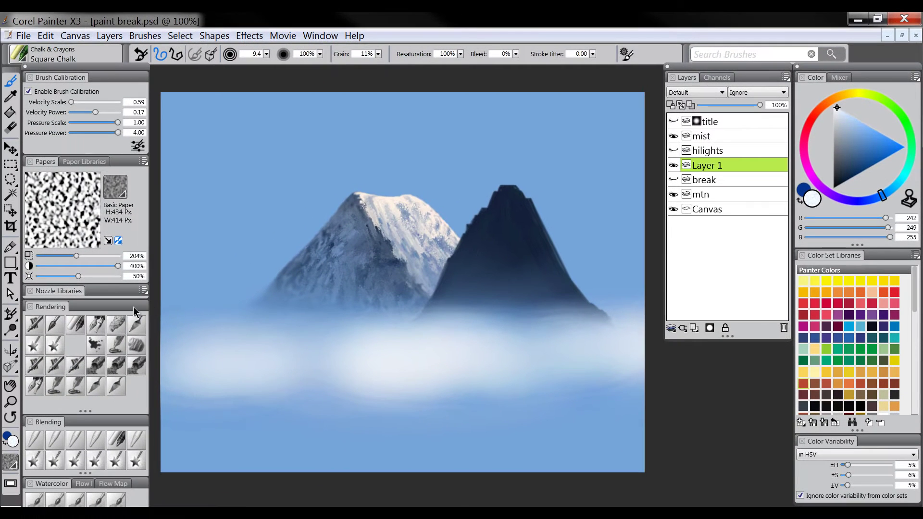
Paint near-white snow strokes down the right face of the dark mountain on Layer 1 with the Loaded Palette Knife.
click(137, 323)
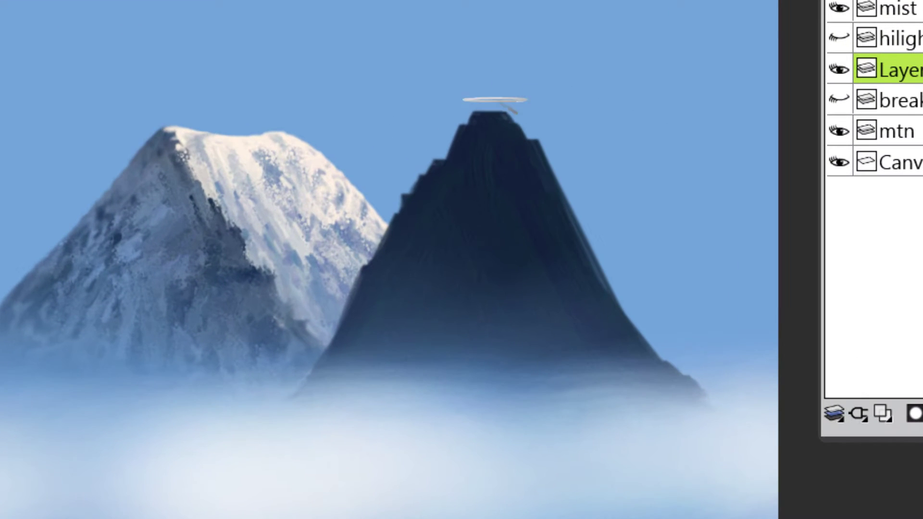
drag(507, 182, 537, 203)
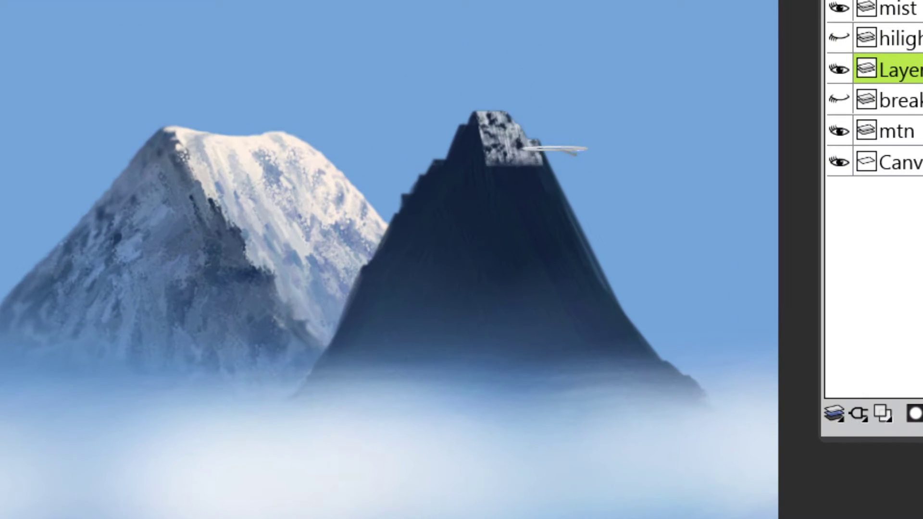
drag(496, 133, 559, 247)
mouse_move(544, 136)
mouse_down()
mouse_move(560, 218)
mouse_move(523, 189)
mouse_move(519, 231)
mouse_move(579, 233)
mouse_move(573, 257)
mouse_up()
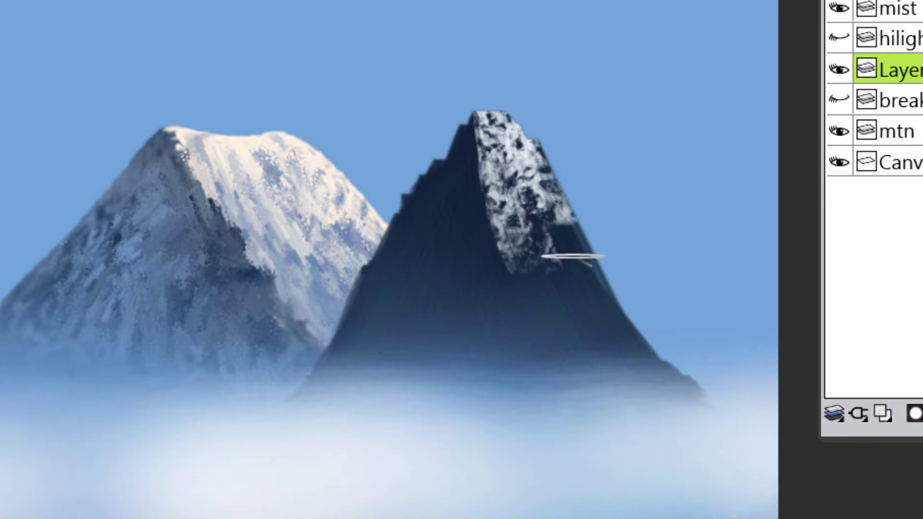
drag(529, 192, 568, 284)
drag(486, 236, 548, 318)
drag(544, 245, 602, 341)
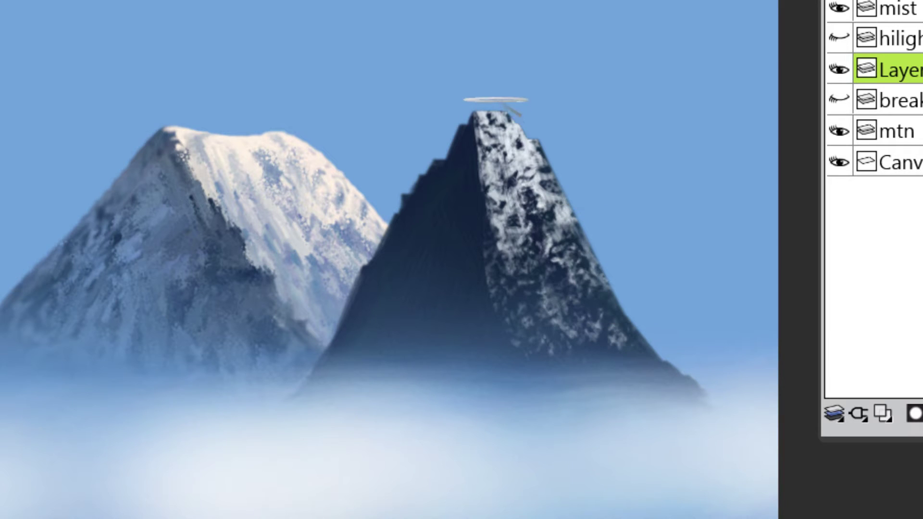
drag(481, 142, 567, 178)
drag(510, 130, 577, 230)
mouse_move(486, 120)
mouse_down()
mouse_move(543, 195)
mouse_move(529, 137)
mouse_move(526, 205)
mouse_up()
drag(486, 169, 541, 255)
mouse_move(505, 190)
mouse_down()
mouse_move(534, 253)
mouse_move(602, 289)
mouse_up()
drag(577, 246, 610, 291)
drag(525, 259, 563, 323)
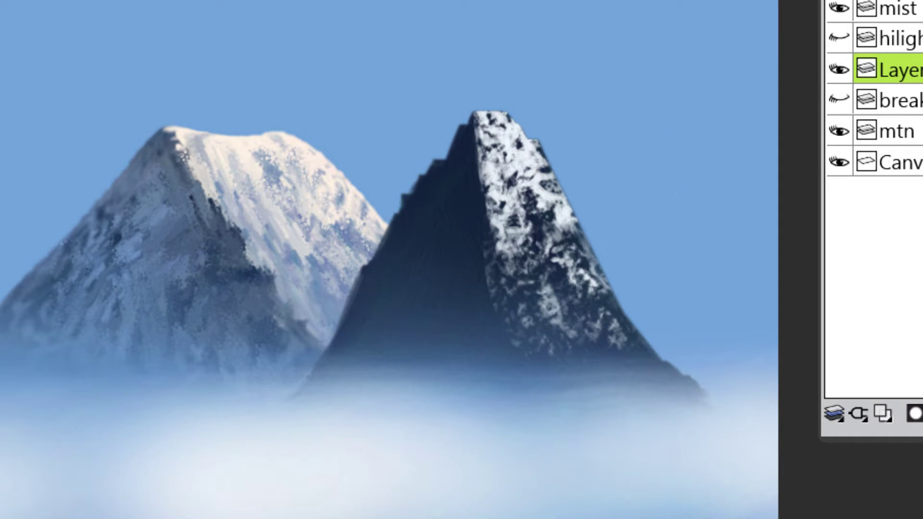
Paint dimmer grey-blue snow strokes down the shaded left face of the dark mountain with a smaller Loaded Palette Knife.
drag(469, 118, 443, 207)
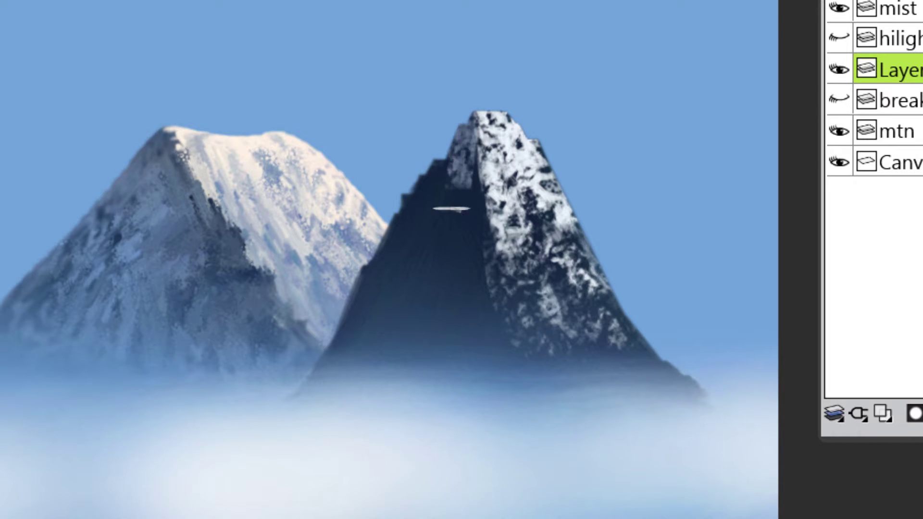
drag(457, 137, 392, 221)
mouse_move(440, 164)
mouse_down()
mouse_move(452, 199)
mouse_move(423, 258)
mouse_move(430, 286)
mouse_up()
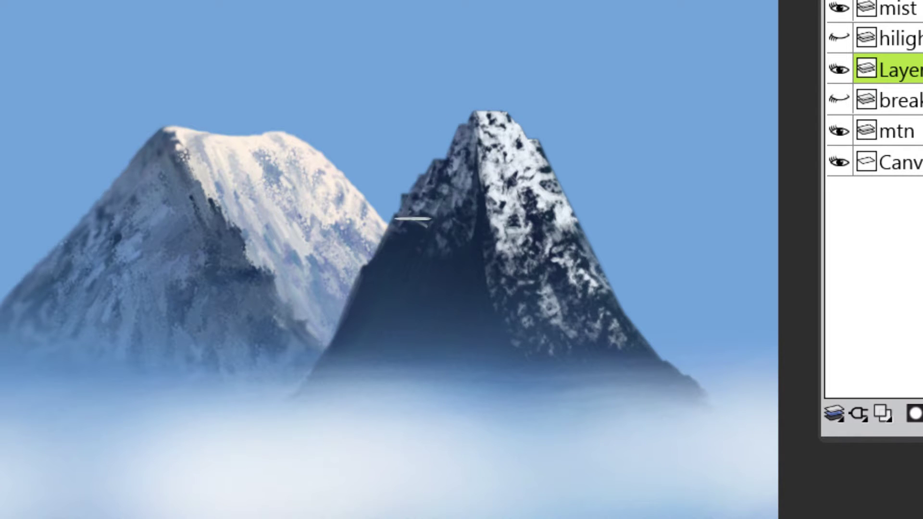
mouse_move(433, 207)
mouse_down()
mouse_move(385, 289)
mouse_move(355, 303)
mouse_up()
drag(442, 235, 410, 311)
drag(476, 202, 469, 298)
drag(413, 245, 394, 312)
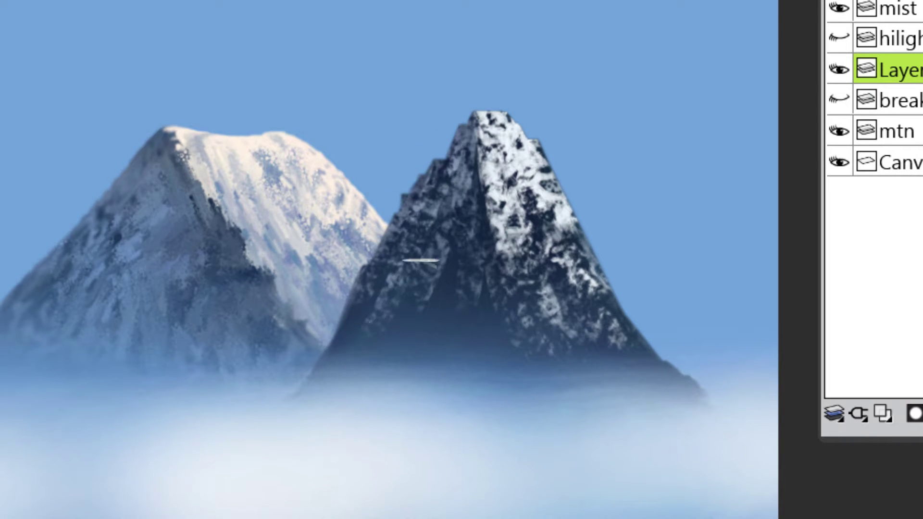
drag(435, 283, 423, 332)
drag(474, 272, 479, 325)
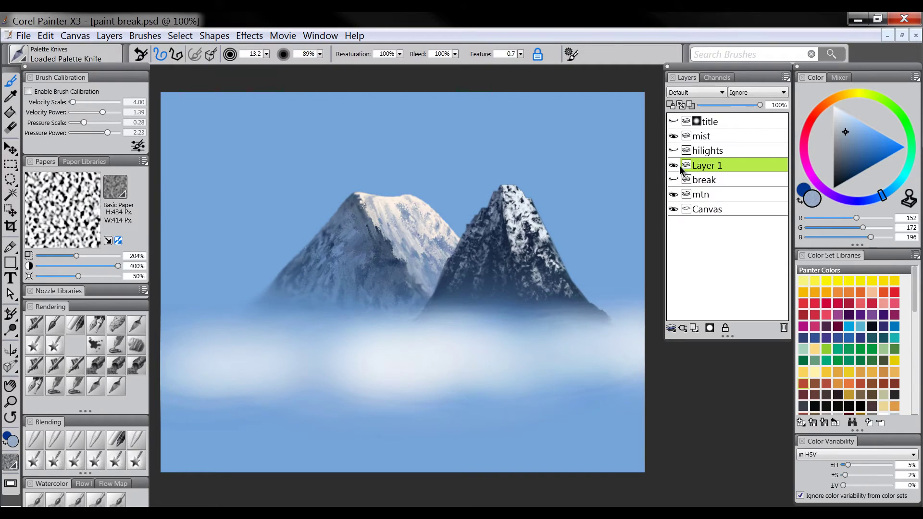
Group the dark mountain's layers from hilights down to mtn and hide the group.
click(690, 155)
click(674, 195)
key(ctrl+g)
Add a new layer directly above the Canvas and name it mtn.
click(714, 167)
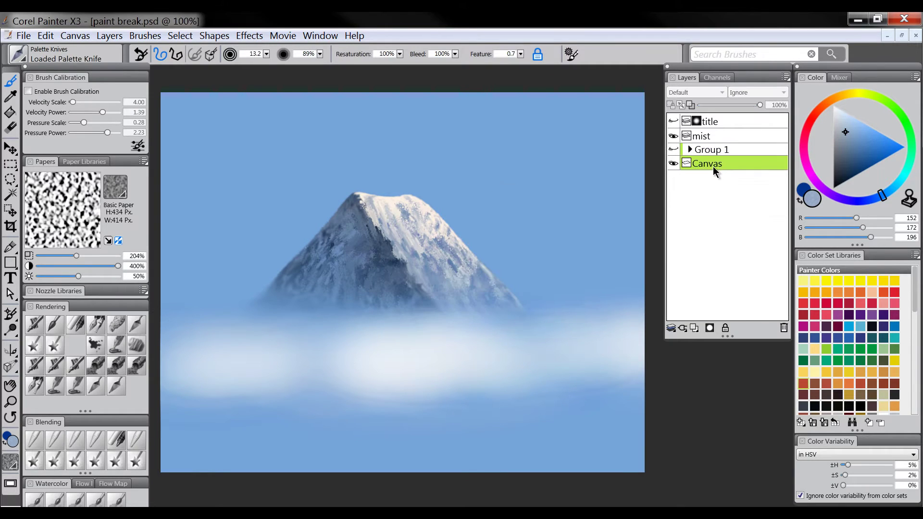
click(695, 328)
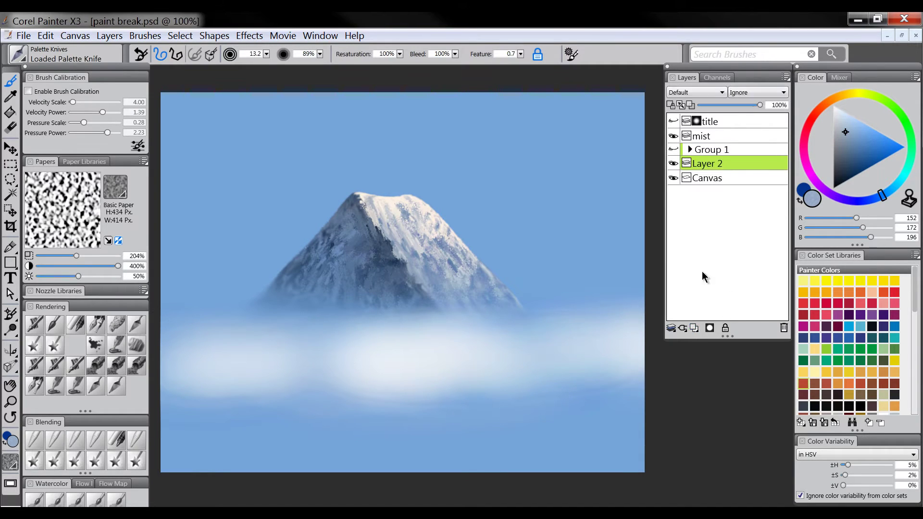
double_click(710, 165)
text(mtn)
key(Return)
Paint a solid mountain silhouette overlapping the snowy peak's right slope in very dark blue (RGB 1, 17, 35) with the Loaded Palette Knife.
click(846, 184)
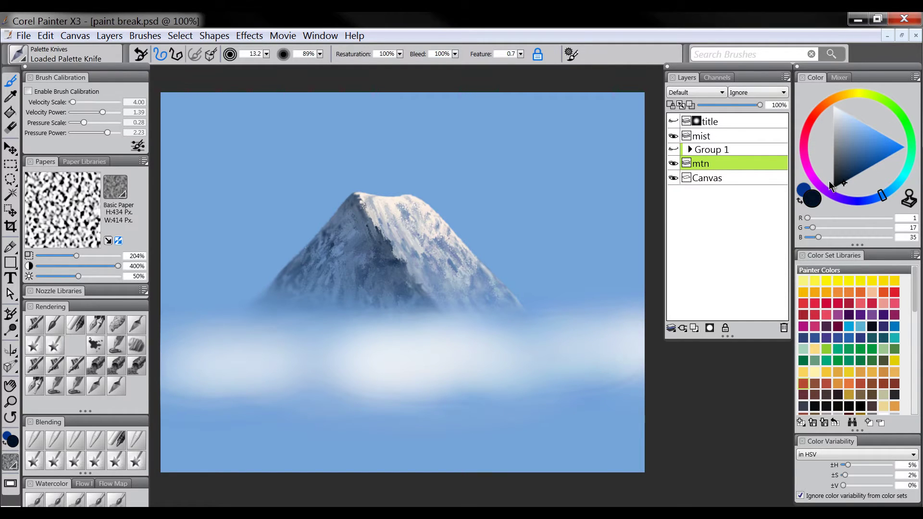
key(])
drag(500, 215, 452, 279)
key(ctrl+z)
drag(500, 220, 450, 288)
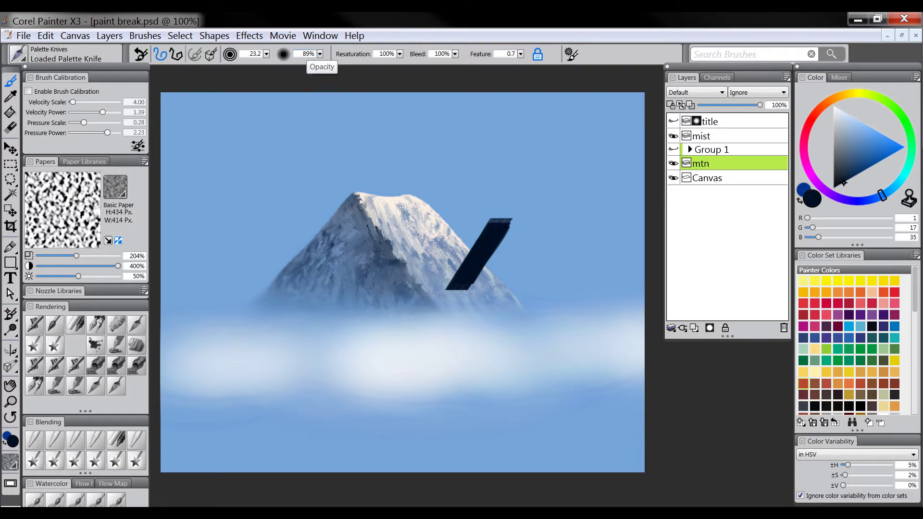
mouse_move(507, 248)
mouse_down()
mouse_move(552, 252)
mouse_move(575, 289)
mouse_move(517, 212)
mouse_move(511, 257)
mouse_move(491, 293)
mouse_move(484, 278)
mouse_move(464, 301)
mouse_move(465, 278)
mouse_move(446, 298)
mouse_move(505, 282)
mouse_move(517, 235)
mouse_move(545, 290)
mouse_move(572, 307)
mouse_move(572, 290)
mouse_move(580, 292)
mouse_move(506, 321)
mouse_move(497, 287)
mouse_move(462, 330)
mouse_move(470, 296)
mouse_move(448, 304)
mouse_move(472, 301)
mouse_up()
drag(562, 296, 612, 317)
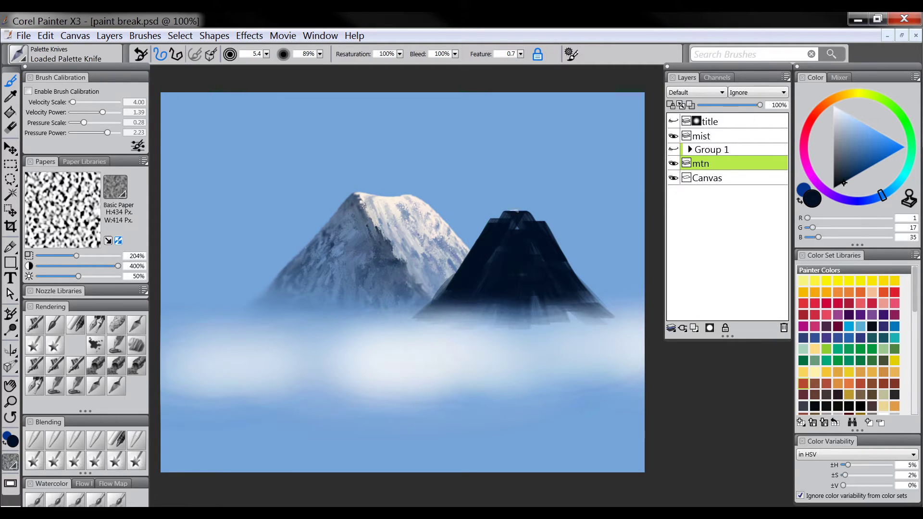
mouse_move(506, 211)
mouse_down()
mouse_move(520, 223)
mouse_move(508, 214)
mouse_move(493, 221)
mouse_move(515, 197)
mouse_move(542, 227)
mouse_move(524, 207)
mouse_up()
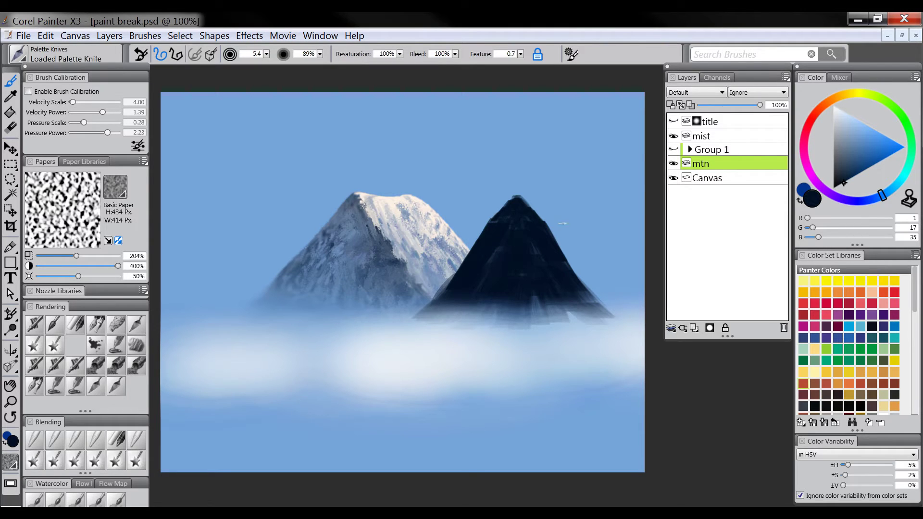
Select the mtn layer's content and add a new layer named break above it.
right_click(703, 166)
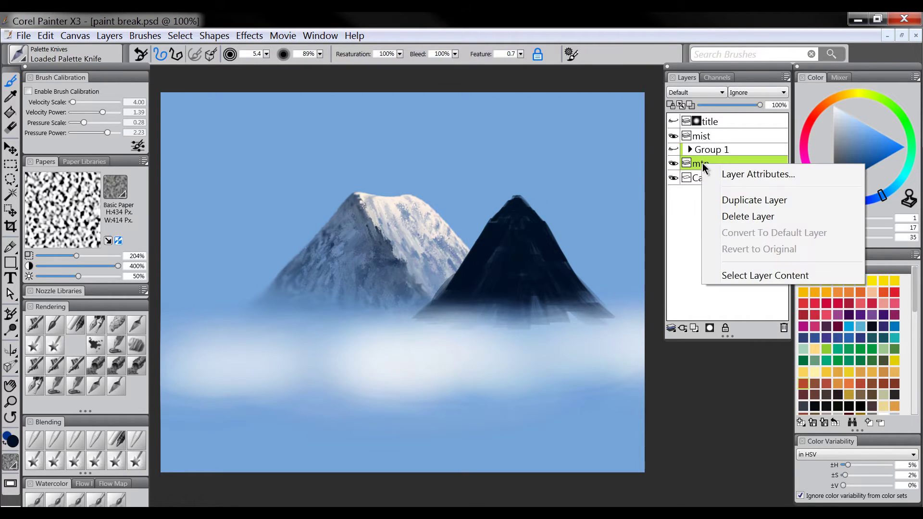
click(746, 276)
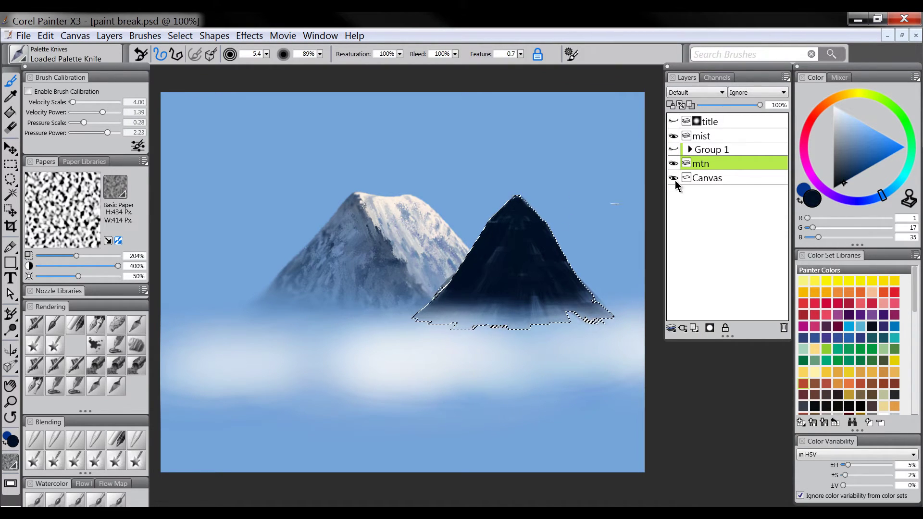
click(694, 329)
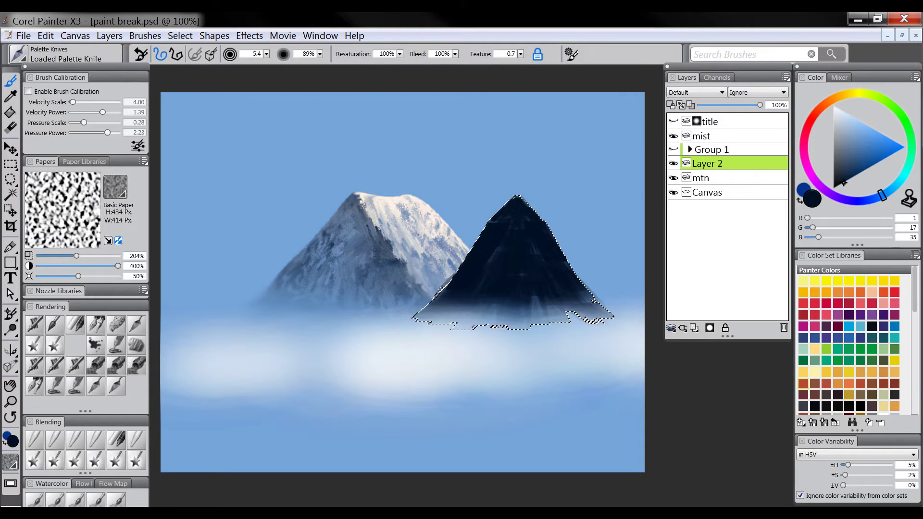
double_click(704, 164)
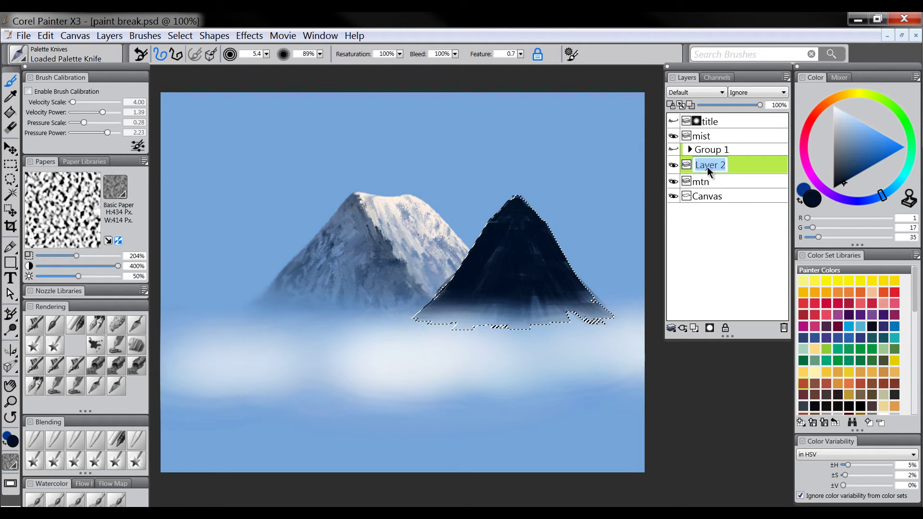
text(break)
key(Return)
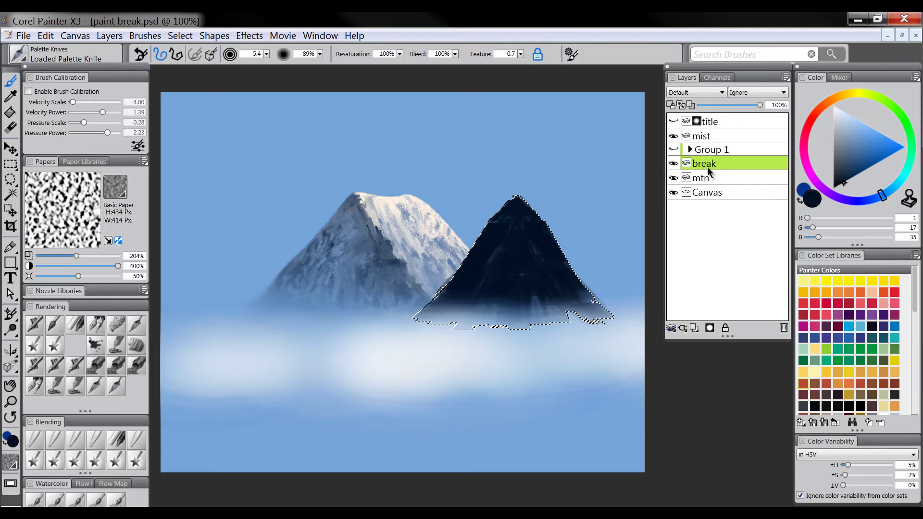
Set the painting color to bright red (RGB 255, 1, 1) and choose the Impressionist Leaf brush.
click(812, 123)
mouse_move(869, 156)
mouse_down()
mouse_move(899, 149)
mouse_move(914, 173)
mouse_up()
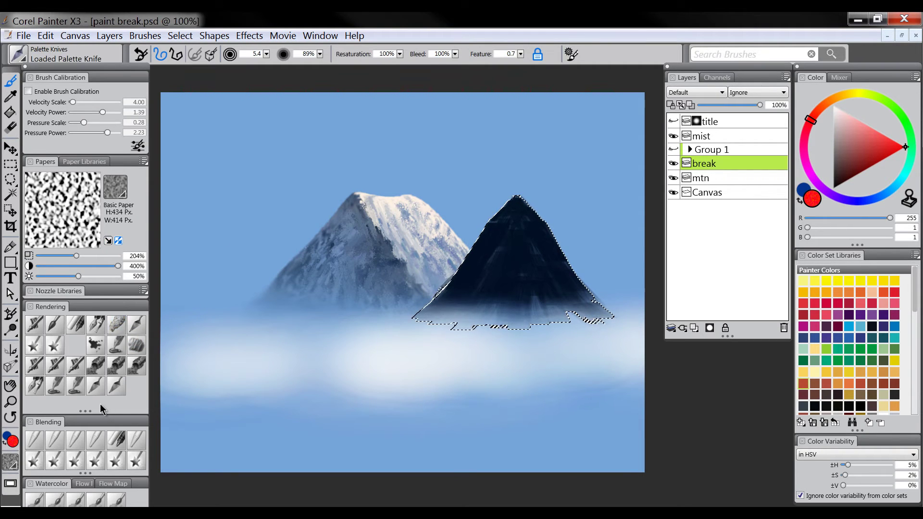
click(52, 385)
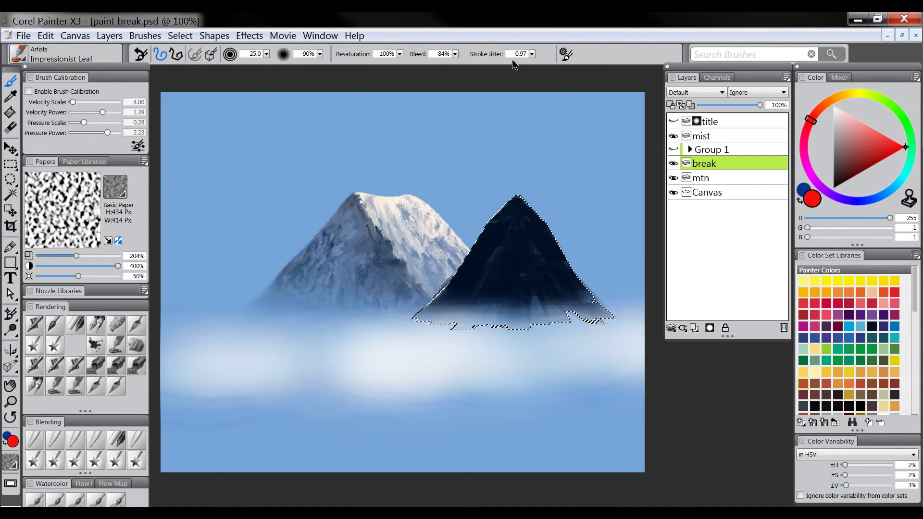
Open the Impressionist Leaf's advanced brush controls and examine its angle, spacing and size settings.
click(566, 53)
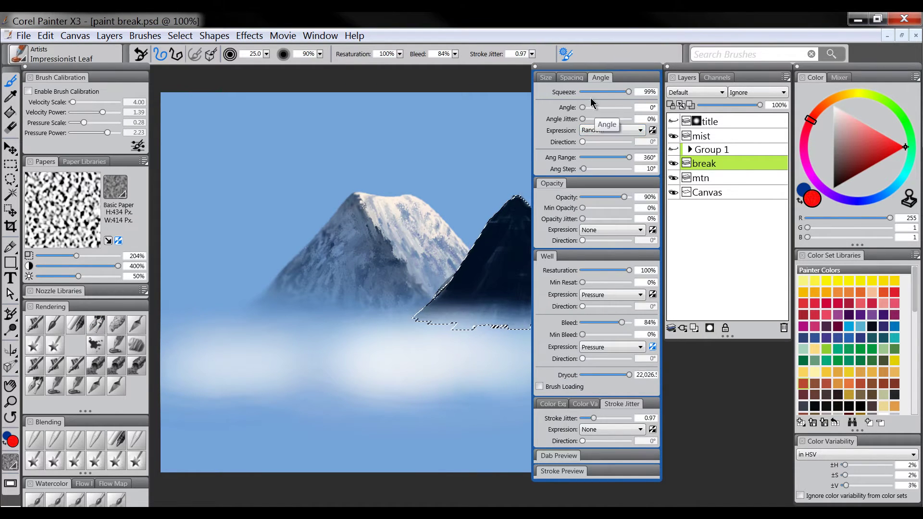
click(574, 79)
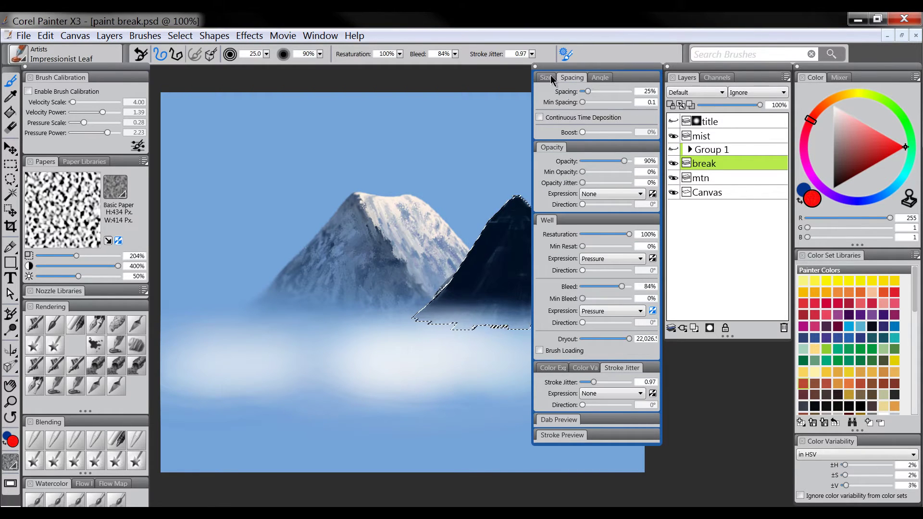
click(550, 78)
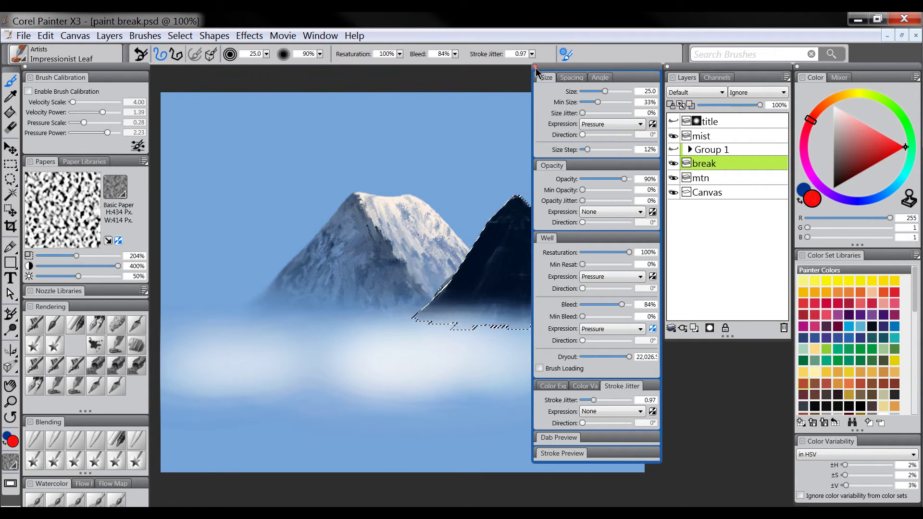
Close the advanced brush controls, reduce the Impressionist Leaf to size 14.3 and try red strokes on the dark mountain's left slope.
click(535, 66)
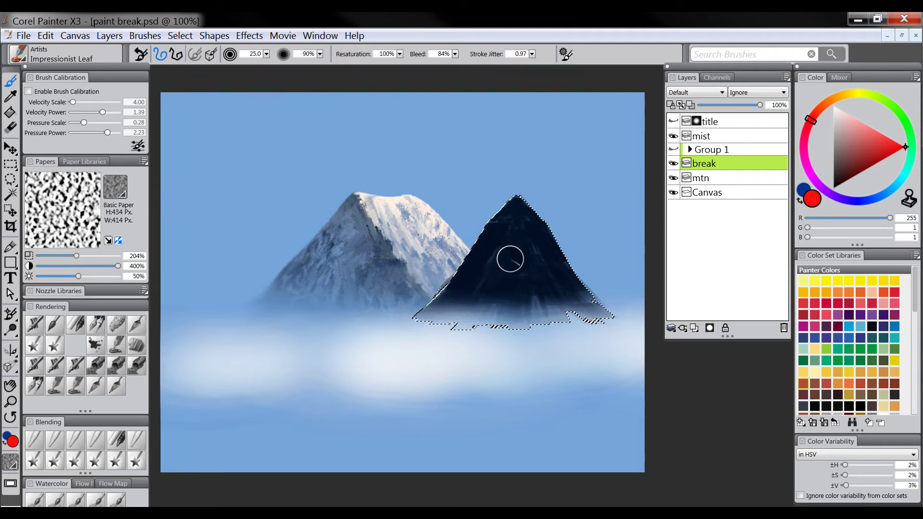
key(bracketleft)
drag(479, 296, 505, 244)
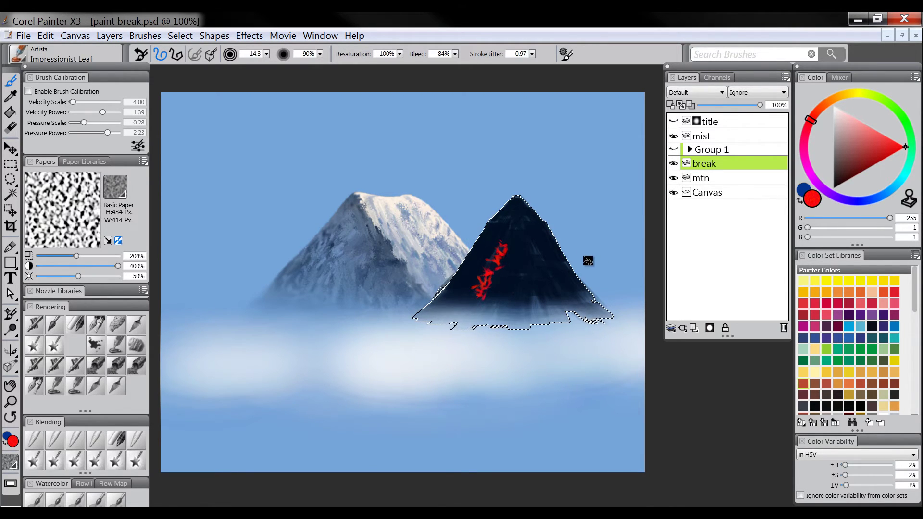
mouse_move(500, 247)
mouse_down()
mouse_move(502, 281)
mouse_move(471, 293)
mouse_up()
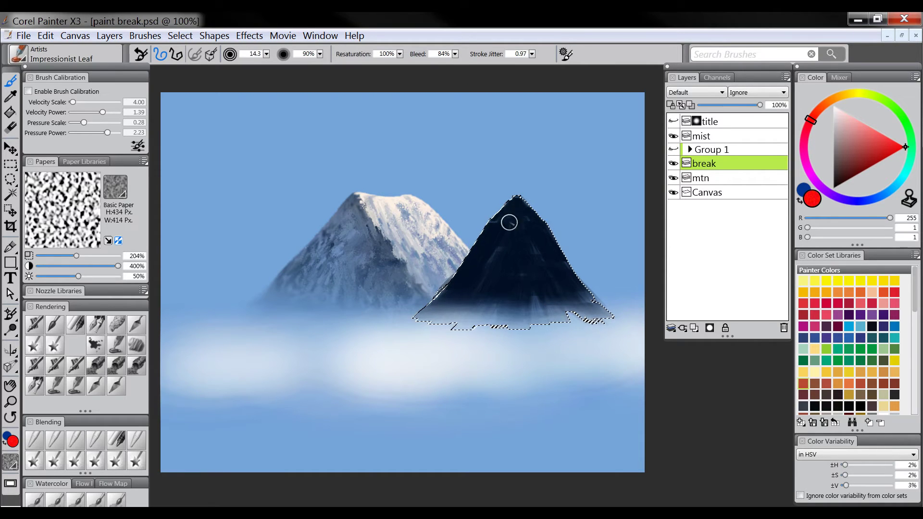
Cover the selected dark mountain on the break layer with broken red Impressionist Leaf strokes from peak to base.
mouse_move(518, 197)
mouse_down()
mouse_move(520, 222)
mouse_move(489, 223)
mouse_up()
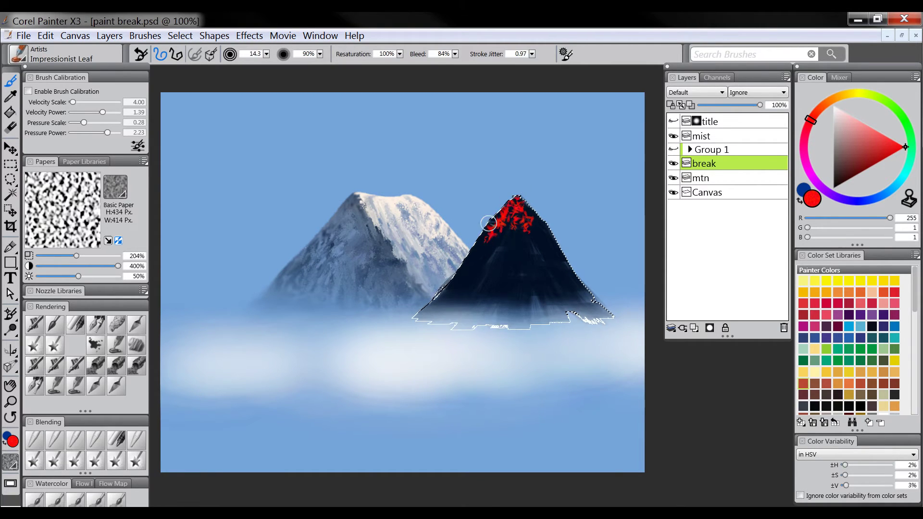
mouse_move(505, 258)
mouse_down()
mouse_move(479, 244)
mouse_move(448, 277)
mouse_move(528, 214)
mouse_move(551, 238)
mouse_up()
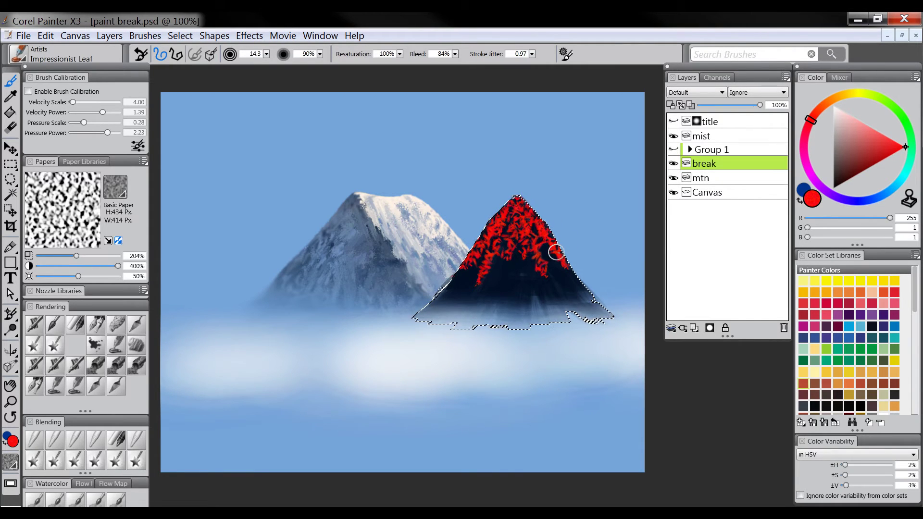
drag(517, 197, 519, 197)
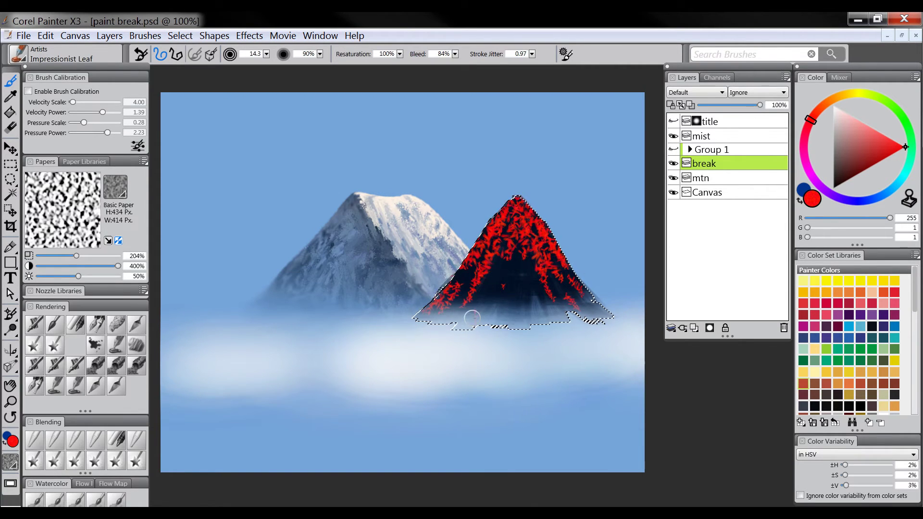
mouse_move(472, 315)
mouse_down()
mouse_move(500, 253)
mouse_move(507, 285)
mouse_move(526, 292)
mouse_move(521, 257)
mouse_move(535, 307)
mouse_move(548, 272)
mouse_move(579, 308)
mouse_move(516, 270)
mouse_move(497, 288)
mouse_move(513, 224)
mouse_move(527, 274)
mouse_move(501, 299)
mouse_move(476, 280)
mouse_move(501, 273)
mouse_move(540, 319)
mouse_move(556, 304)
mouse_move(529, 324)
mouse_move(579, 285)
mouse_move(602, 303)
mouse_move(528, 230)
mouse_move(507, 230)
mouse_move(522, 190)
mouse_move(521, 229)
mouse_move(480, 239)
mouse_move(519, 222)
mouse_move(555, 246)
mouse_move(493, 230)
mouse_move(459, 279)
mouse_move(526, 262)
mouse_up()
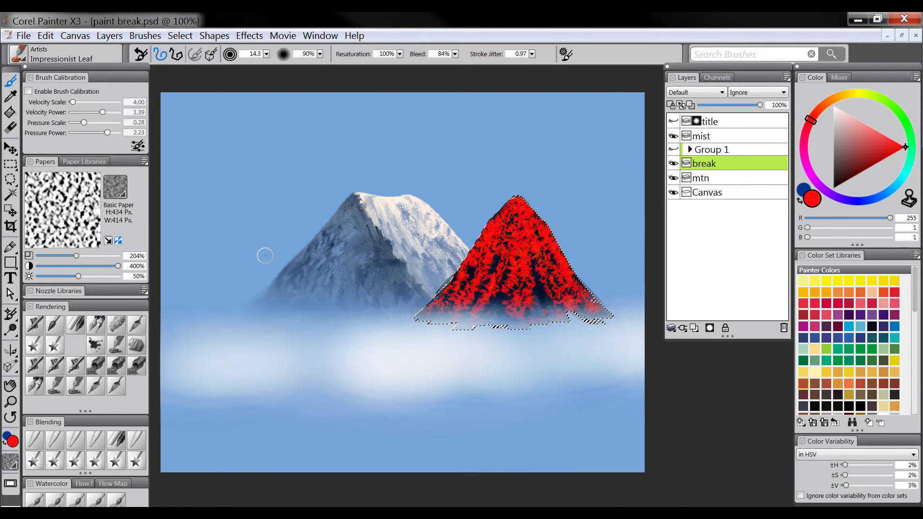
Add red texture across the mountain with the Custom Sponge and reduce the brush to size 63.6.
click(116, 325)
drag(501, 282, 404, 327)
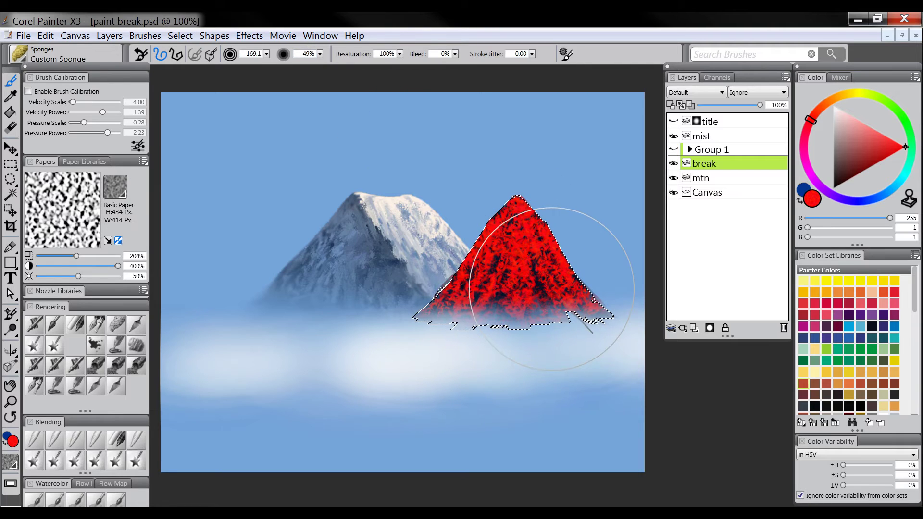
key(bracketleft)
key(bracketleft)
key(bracketleft)
key(bracketleft)
key(bracketleft)
key(bracketleft)
key(bracketleft)
key(bracketleft)
key(bracketleft)
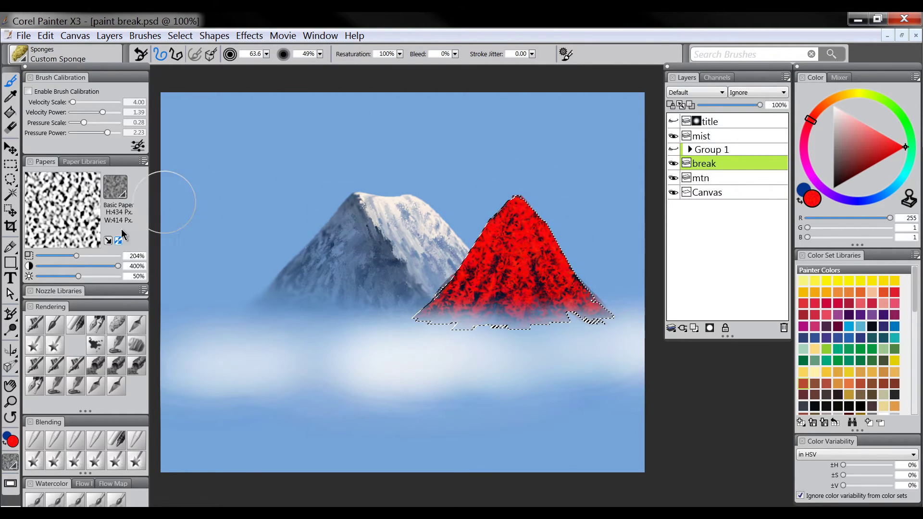
Add a layer mask to the break layer and choose black for the Square Chalk, displaying the color values as HSV.
click(76, 322)
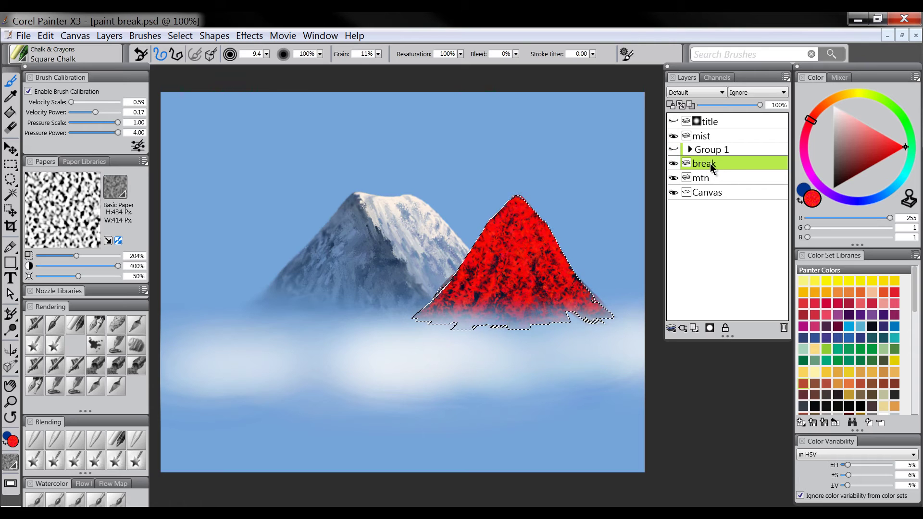
click(710, 329)
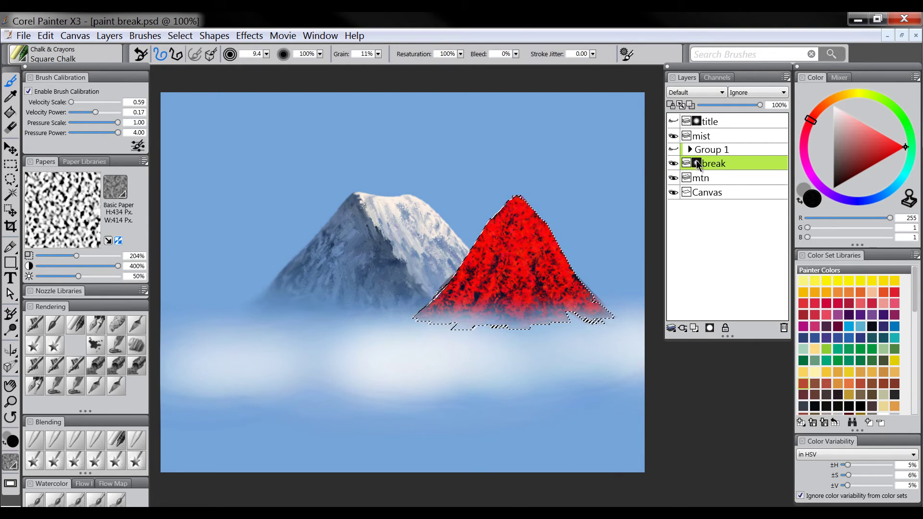
click(836, 187)
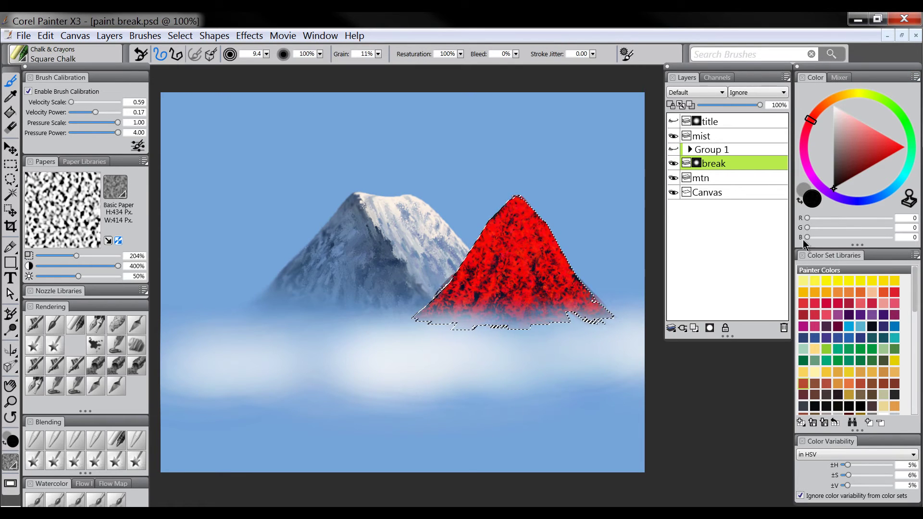
click(916, 77)
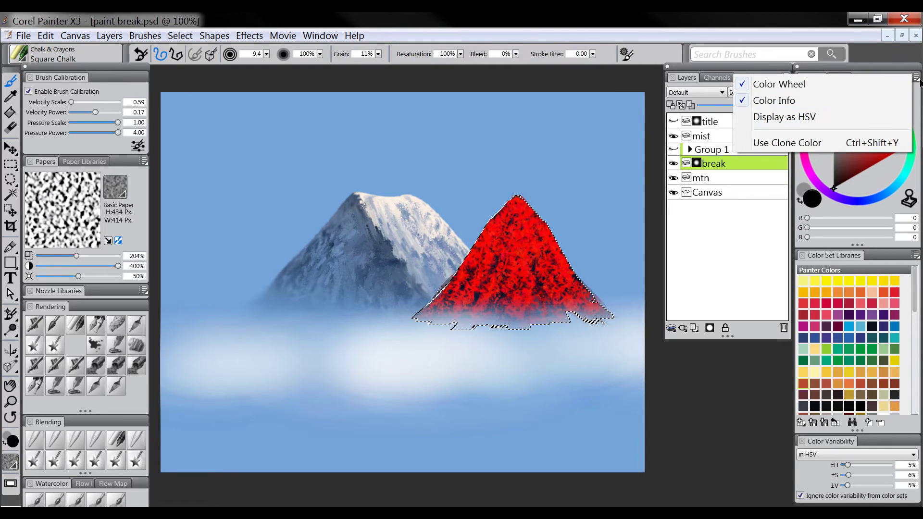
click(787, 117)
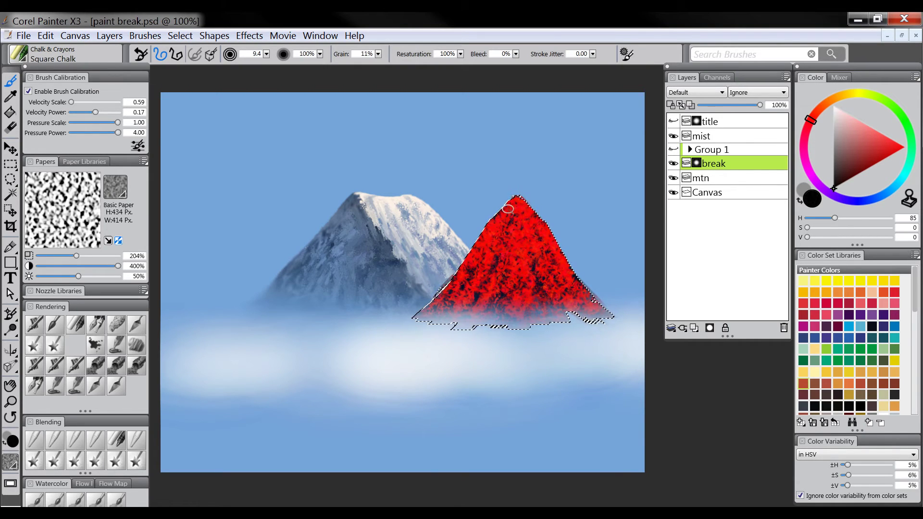
Paint black on the break layer's mask over the mountain with the Square Chalk at size 28.6 and paper scale 343%.
key(bracketright)
key(bracketright)
key(bracketright)
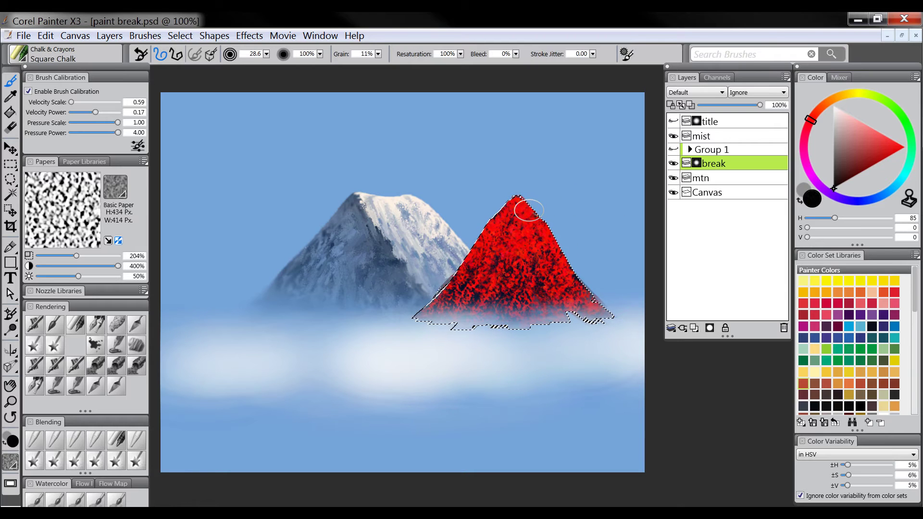
click(107, 257)
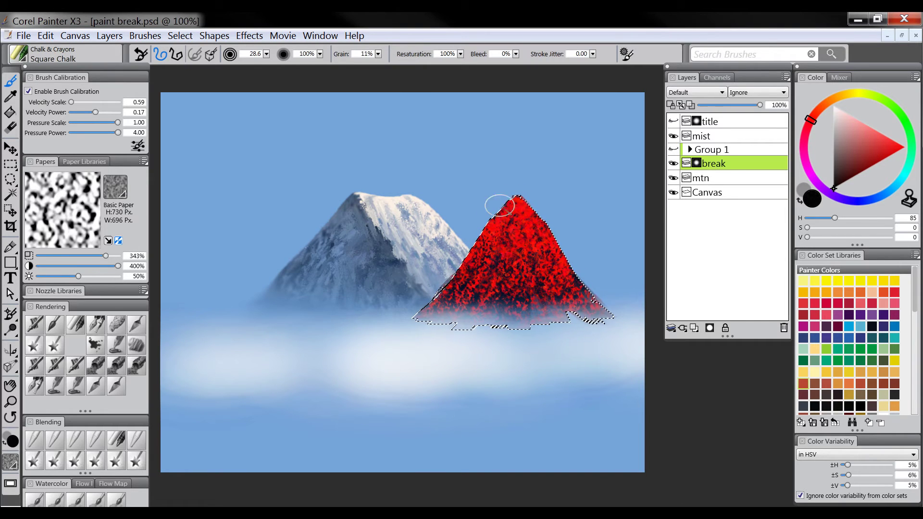
drag(512, 209, 487, 229)
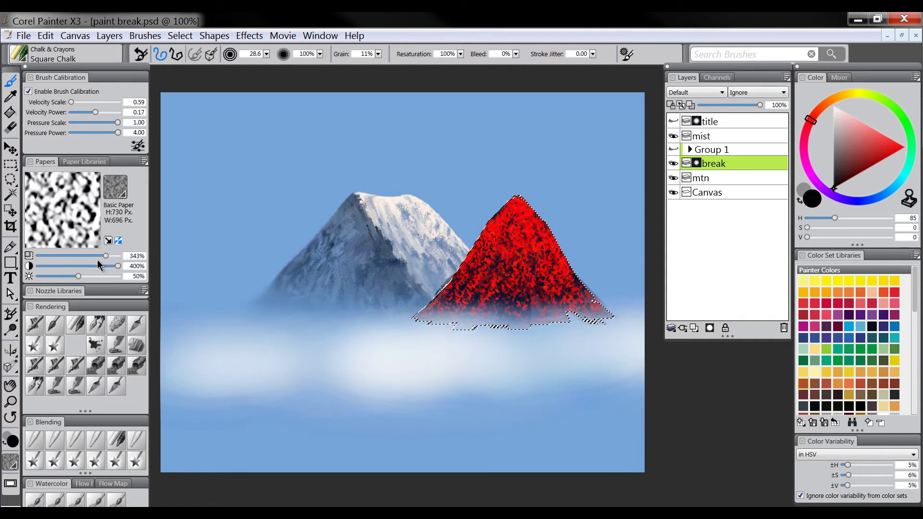
Thin out the red texture on the mountain's base and slopes by dabbing black on the mask with the Custom Sponge.
click(117, 327)
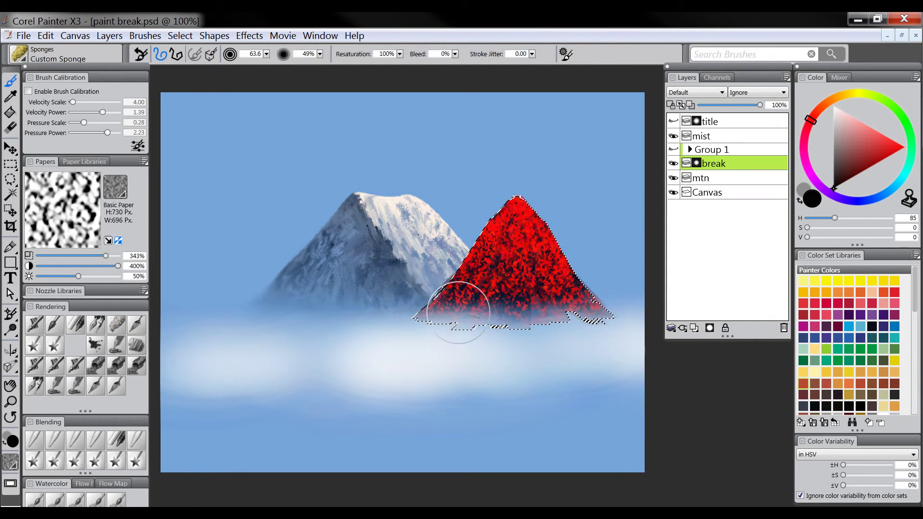
drag(487, 257, 495, 236)
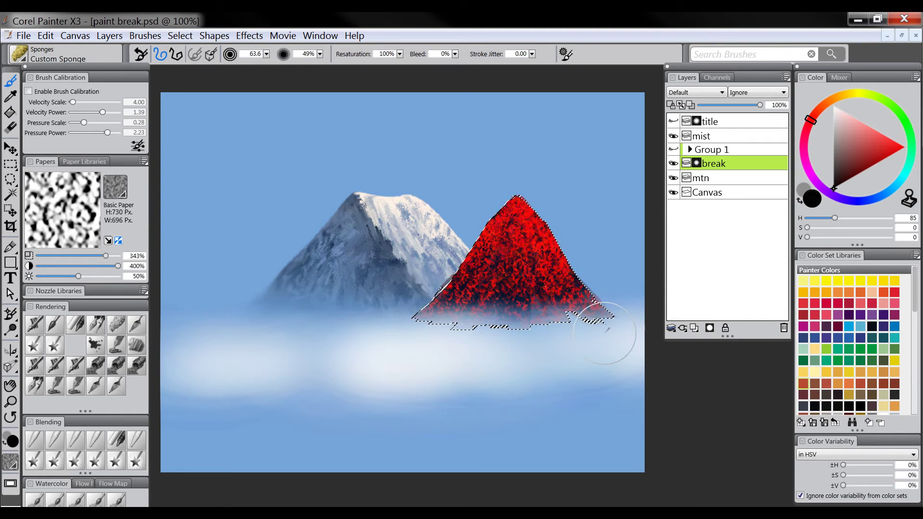
drag(500, 300, 476, 306)
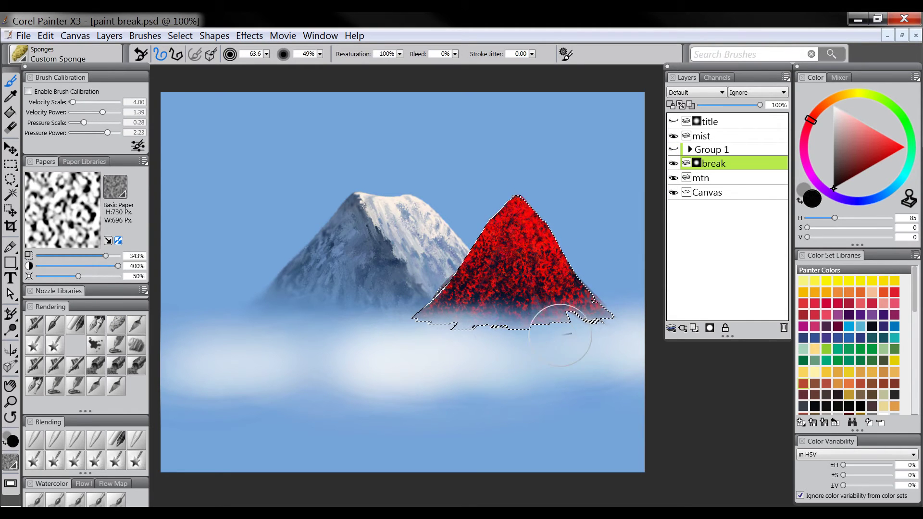
drag(583, 287, 524, 296)
drag(571, 260, 497, 283)
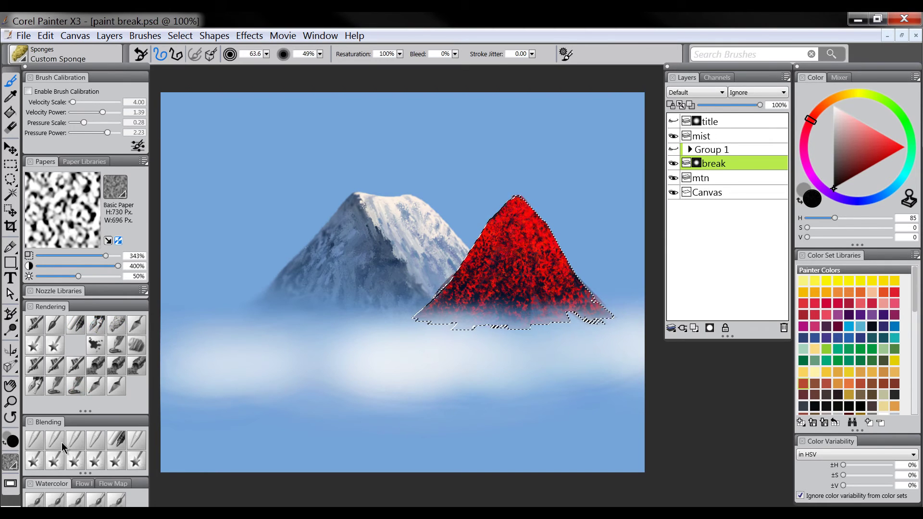
Switch to the Impressionist Leaf brush and apply the break layer's mask.
click(56, 388)
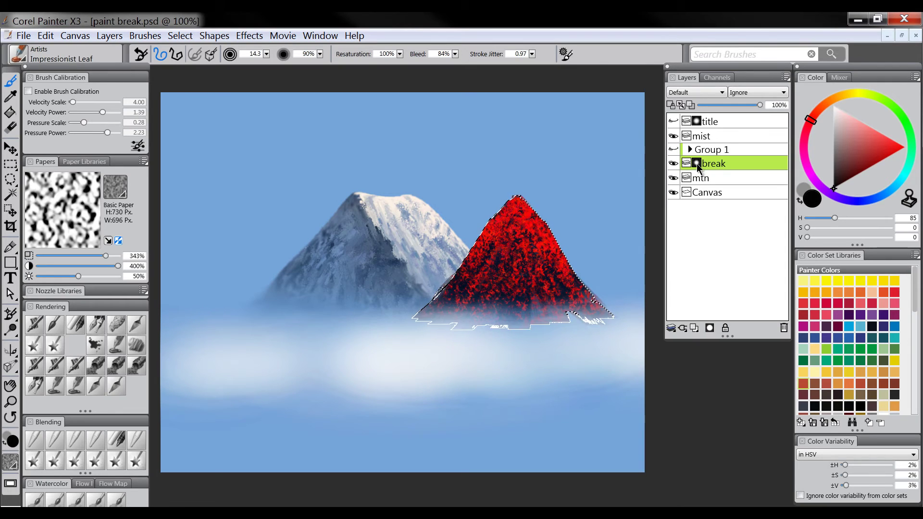
right_click(697, 163)
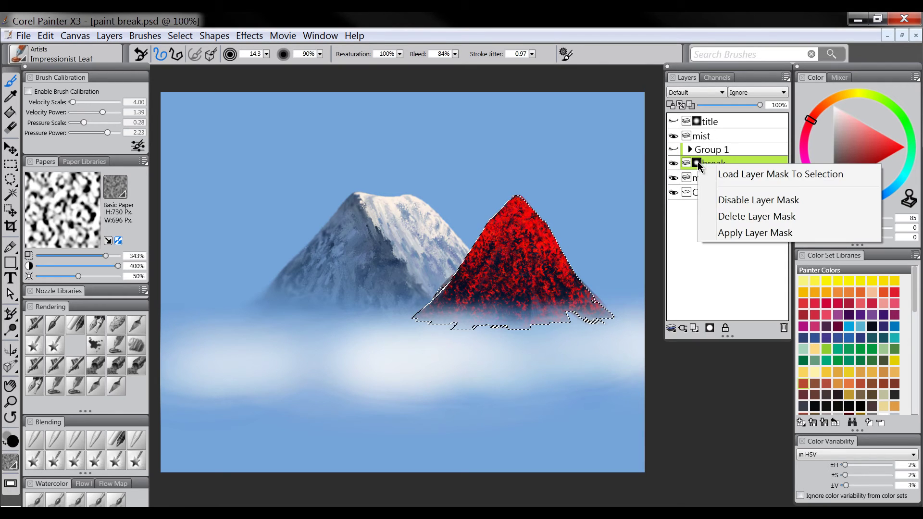
click(735, 234)
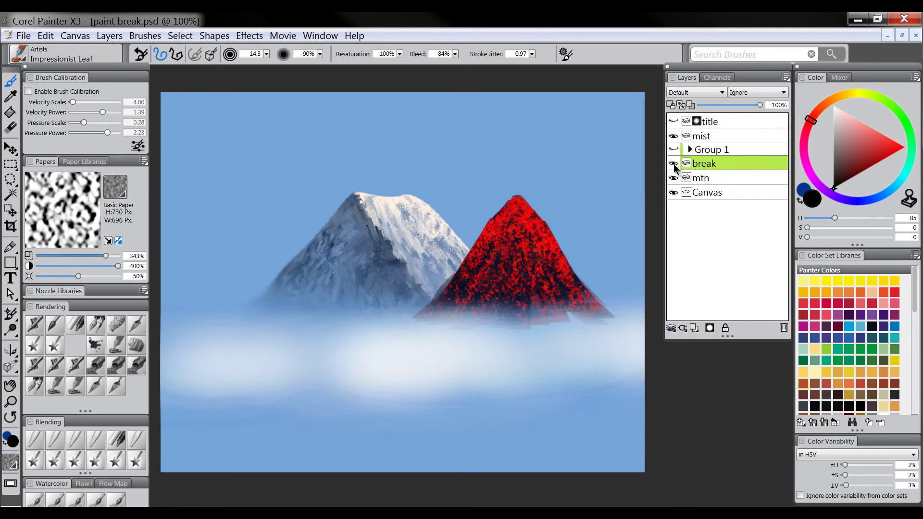
Hide the break layer and select the mtn layer's content.
click(674, 163)
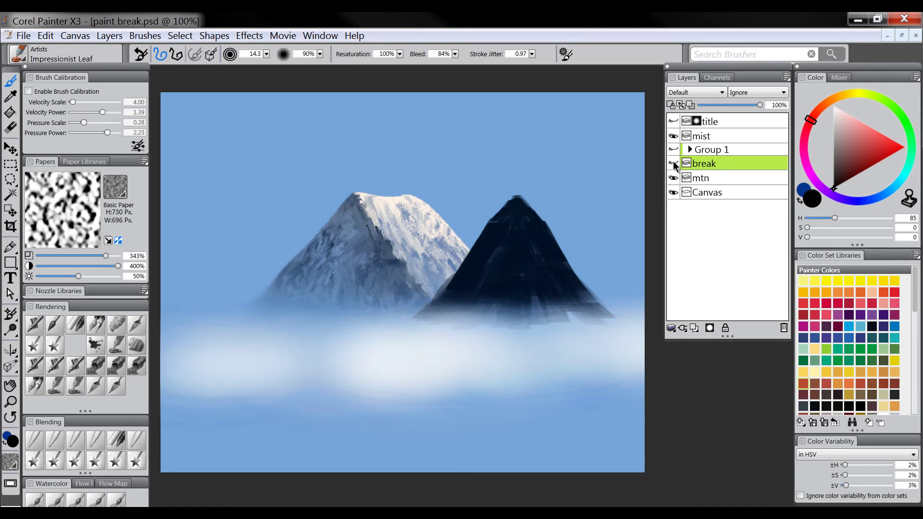
click(674, 164)
click(700, 179)
click(674, 164)
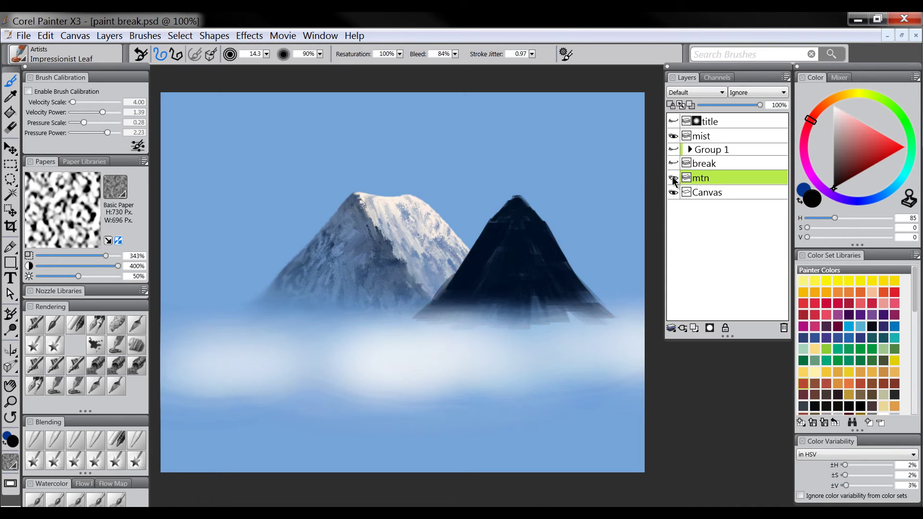
right_click(703, 180)
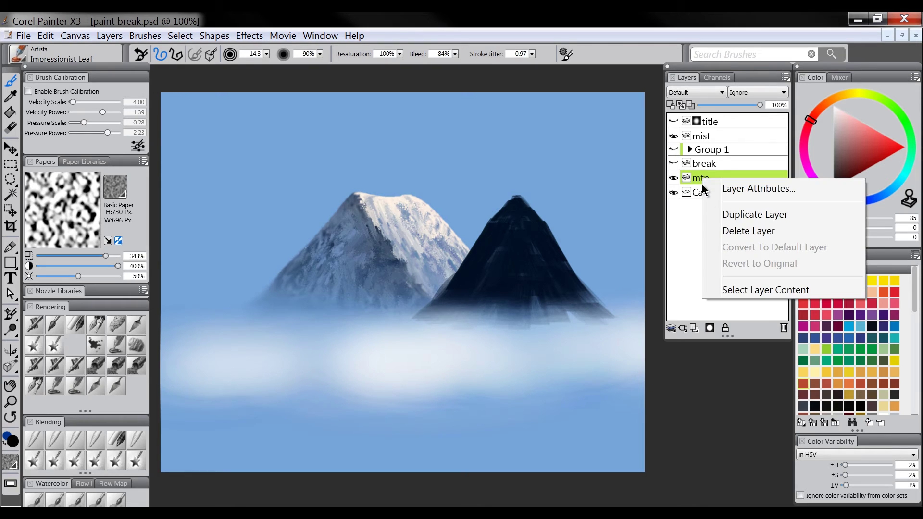
click(722, 290)
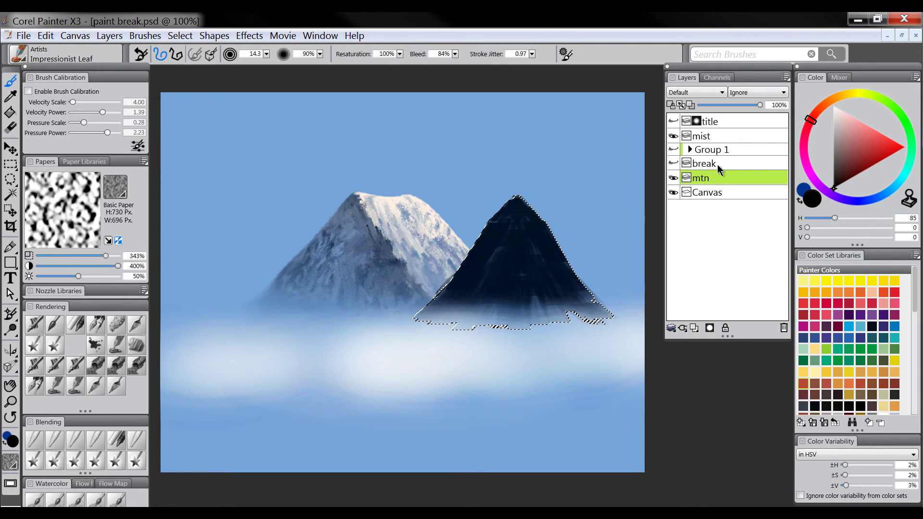
Show the break layer together with the mtn layer and select the break layer's content.
click(684, 165)
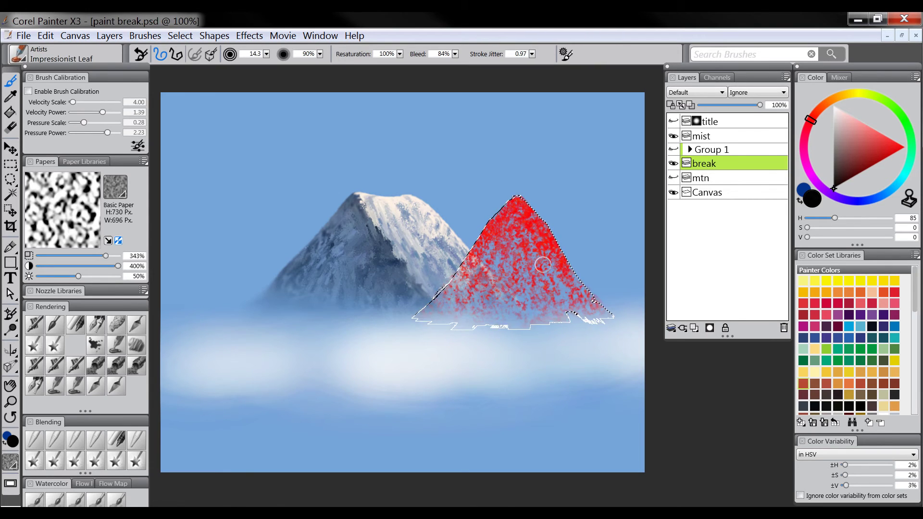
click(673, 178)
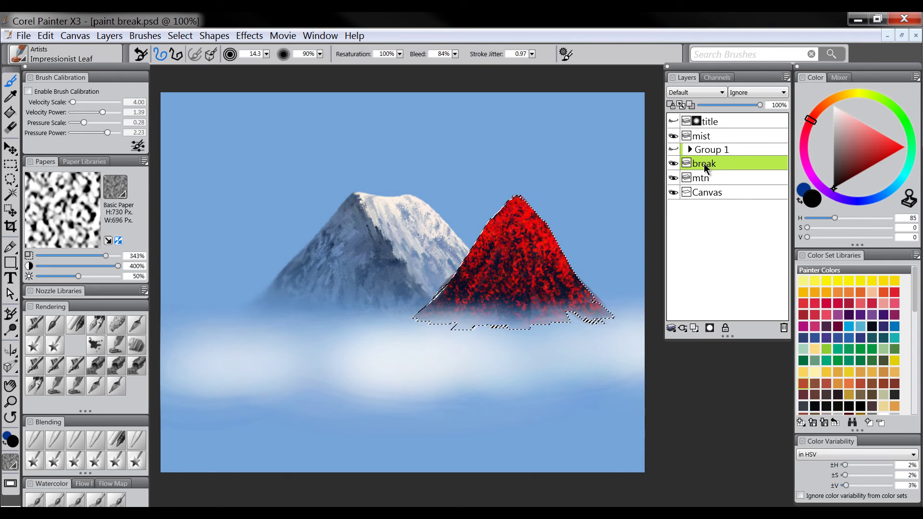
right_click(708, 168)
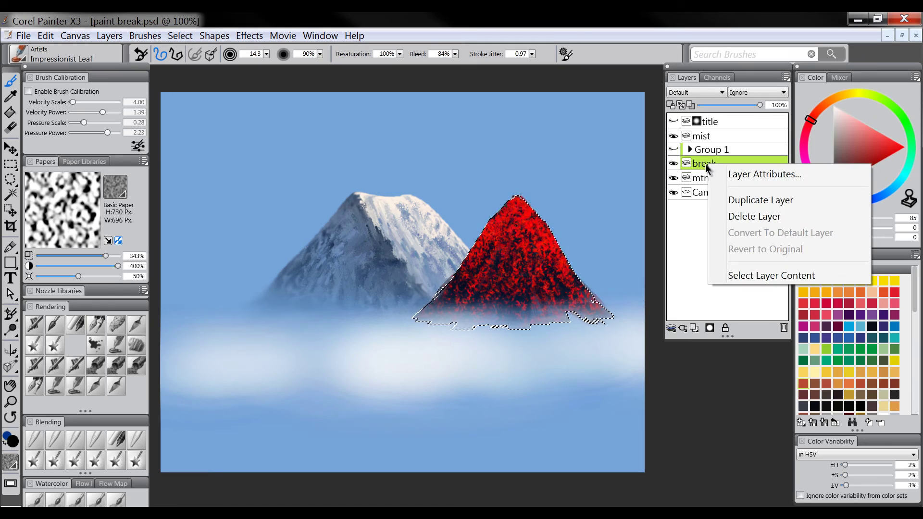
click(743, 275)
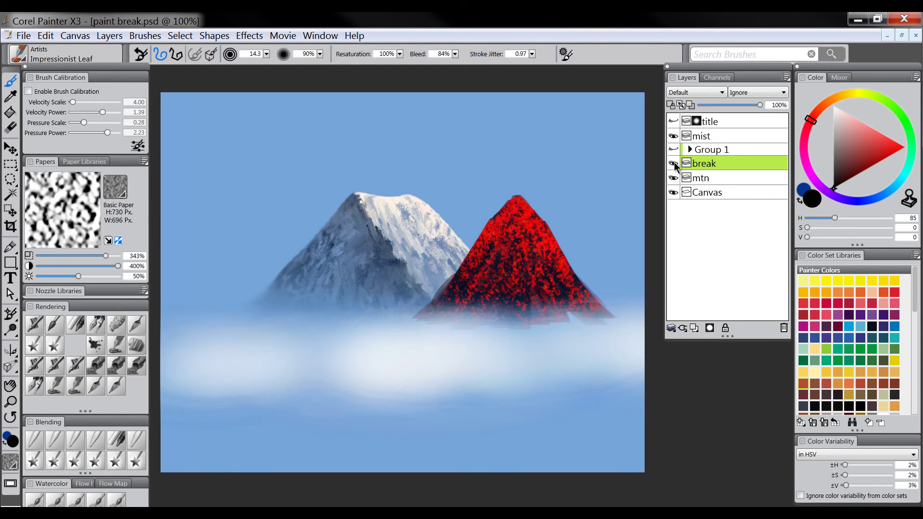
Hide the break layer and add a new layer named paint above it.
click(674, 163)
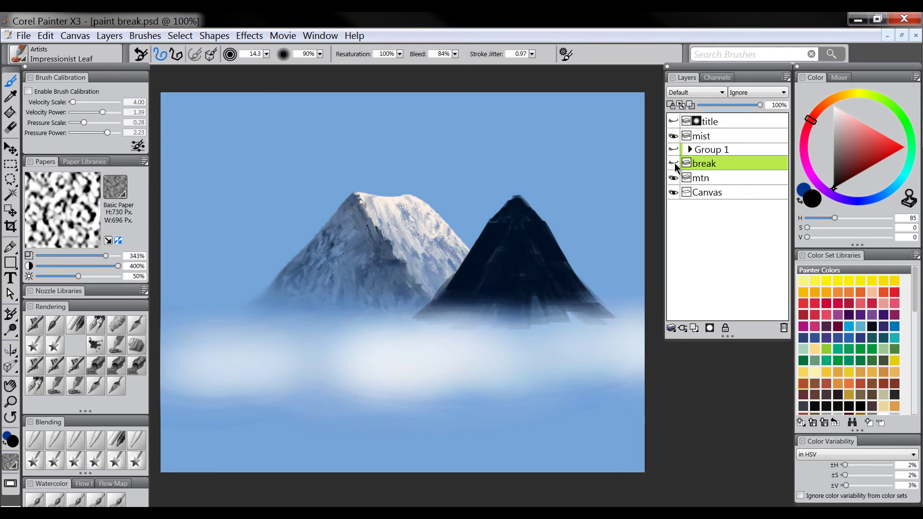
click(694, 328)
double_click(707, 165)
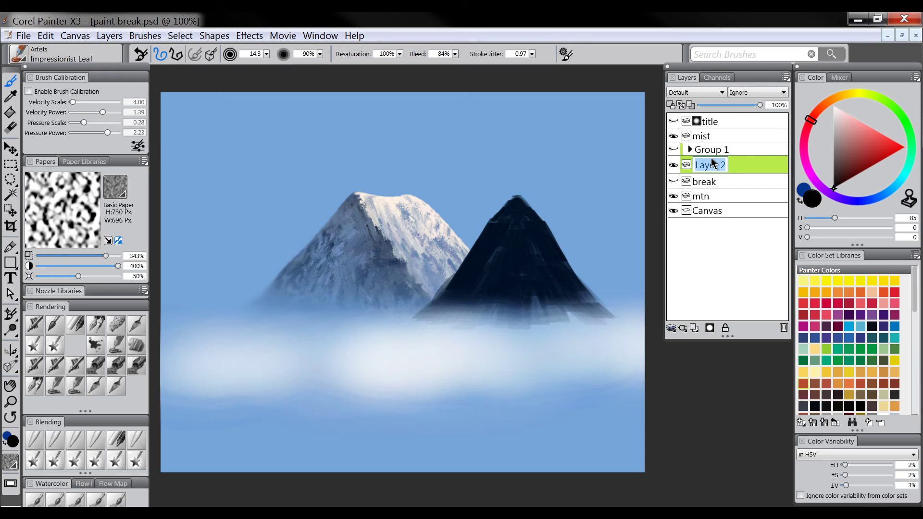
text(pain)
key(Return)
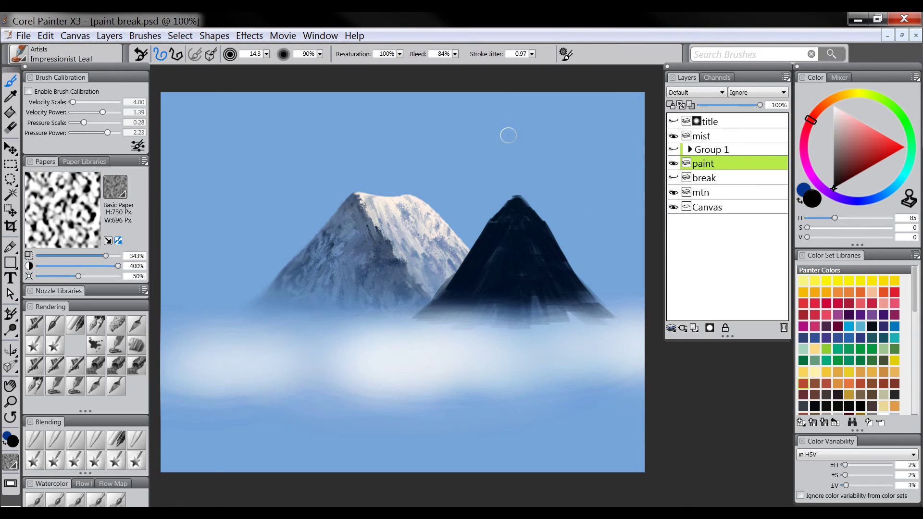
Paint textured pinkish-white snow down the dark mountain's right face and greyish snow over its left face on the paint layer.
click(137, 326)
click(847, 126)
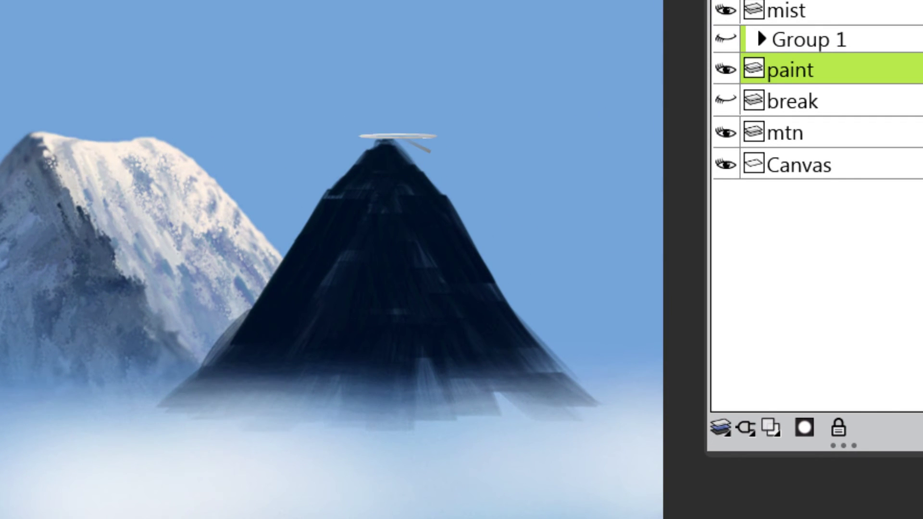
drag(403, 109, 462, 195)
mouse_move(414, 169)
mouse_down()
mouse_move(455, 265)
mouse_move(435, 166)
mouse_move(497, 269)
mouse_move(415, 235)
mouse_move(509, 301)
mouse_move(460, 227)
mouse_move(533, 306)
mouse_move(416, 287)
mouse_move(492, 300)
mouse_move(475, 292)
mouse_move(566, 323)
mouse_move(476, 335)
mouse_move(512, 365)
mouse_up()
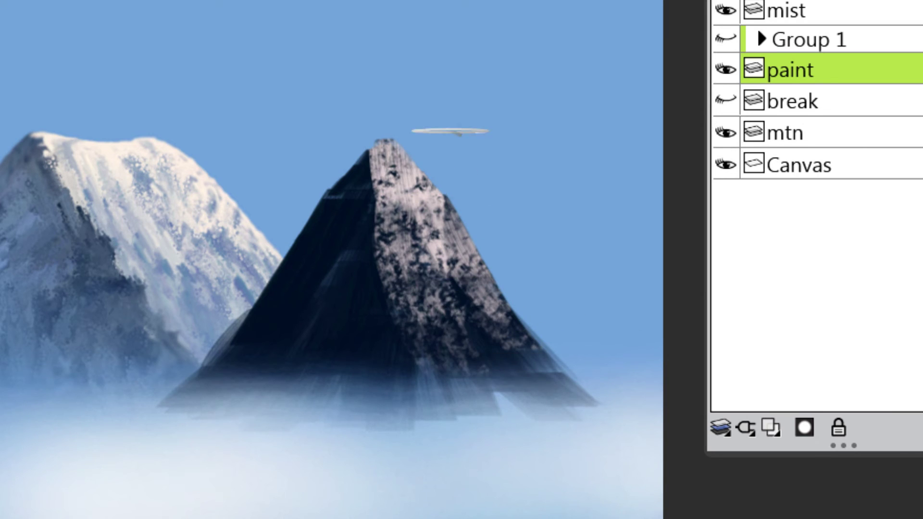
mouse_move(409, 148)
mouse_down()
mouse_move(418, 282)
mouse_move(418, 177)
mouse_move(500, 246)
mouse_move(396, 217)
mouse_move(454, 272)
mouse_up()
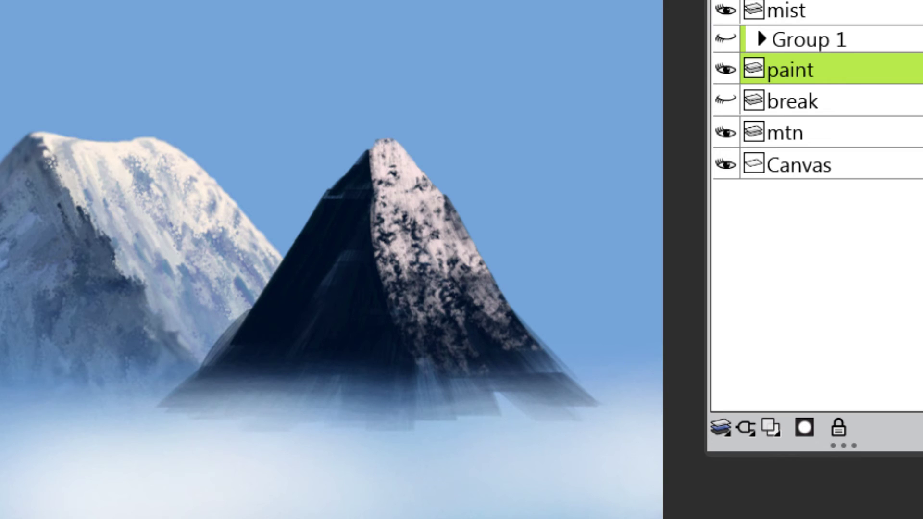
mouse_move(392, 160)
mouse_down()
mouse_move(408, 153)
mouse_move(395, 161)
mouse_move(426, 184)
mouse_move(474, 274)
mouse_up()
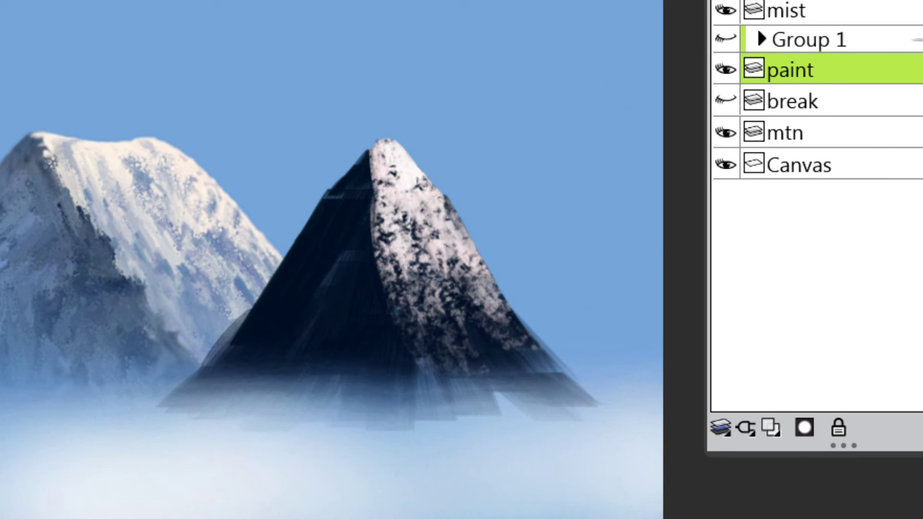
mouse_move(351, 175)
mouse_down()
mouse_move(339, 200)
mouse_move(337, 255)
mouse_move(361, 217)
mouse_move(323, 194)
mouse_move(337, 233)
mouse_move(331, 315)
mouse_move(339, 175)
mouse_move(350, 144)
mouse_move(357, 194)
mouse_move(309, 207)
mouse_move(294, 262)
mouse_move(226, 354)
mouse_move(284, 368)
mouse_move(362, 295)
mouse_move(373, 327)
mouse_move(307, 330)
mouse_move(271, 364)
mouse_move(285, 297)
mouse_move(278, 307)
mouse_move(361, 320)
mouse_move(388, 377)
mouse_move(375, 399)
mouse_move(304, 225)
mouse_up()
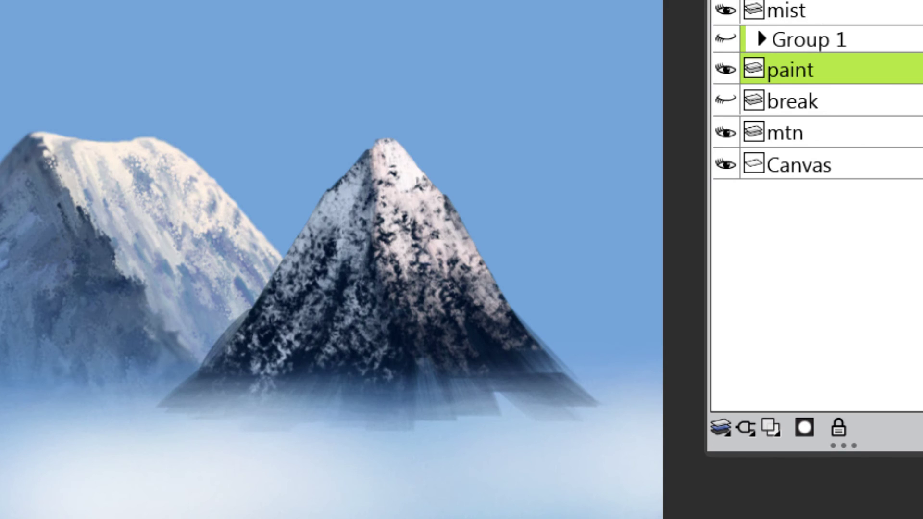
Flatten the layers into the canvas and blend the dark mountain's base and lower slopes softly into the mist.
click(13, 328)
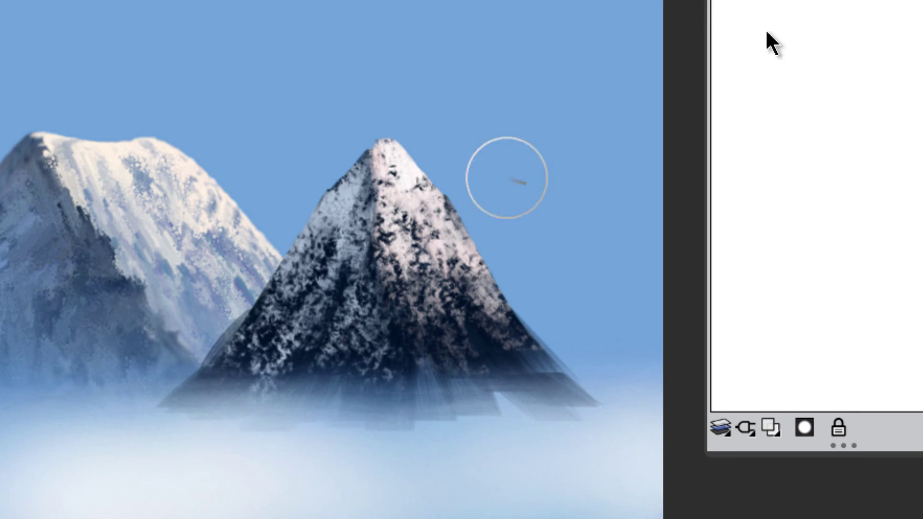
drag(247, 364, 177, 439)
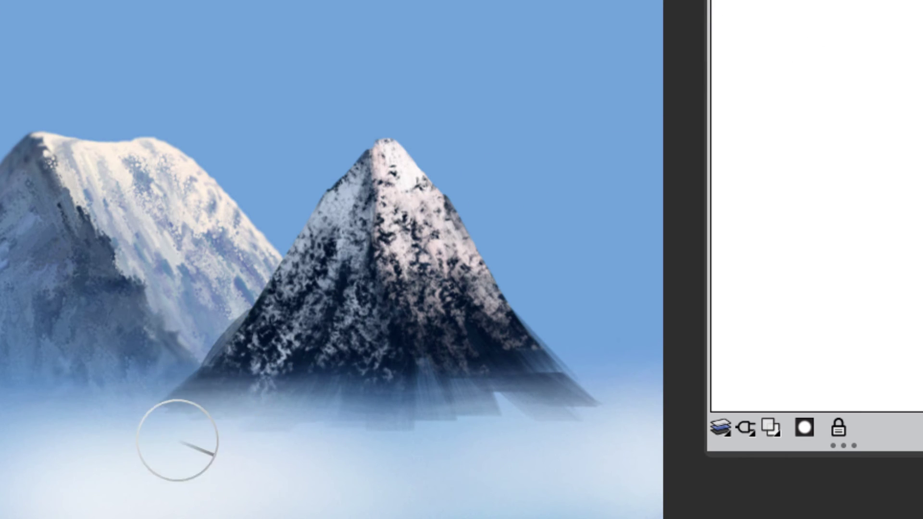
mouse_move(285, 420)
mouse_down()
mouse_move(398, 428)
mouse_move(437, 462)
mouse_move(513, 435)
mouse_move(510, 395)
mouse_move(589, 405)
mouse_move(504, 406)
mouse_up()
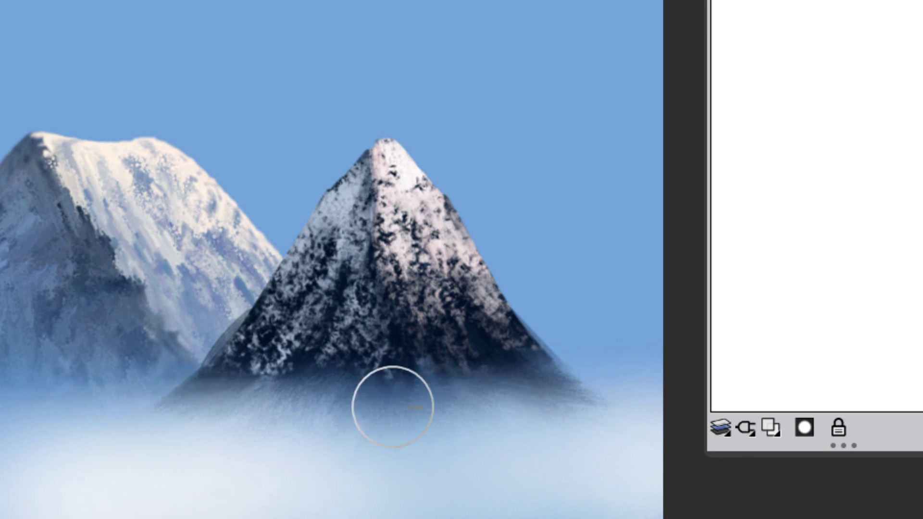
mouse_move(280, 363)
mouse_down()
mouse_move(292, 323)
mouse_move(237, 377)
mouse_move(186, 407)
mouse_move(269, 302)
mouse_move(293, 424)
mouse_move(331, 435)
mouse_move(376, 364)
mouse_move(476, 428)
mouse_move(489, 369)
mouse_up()
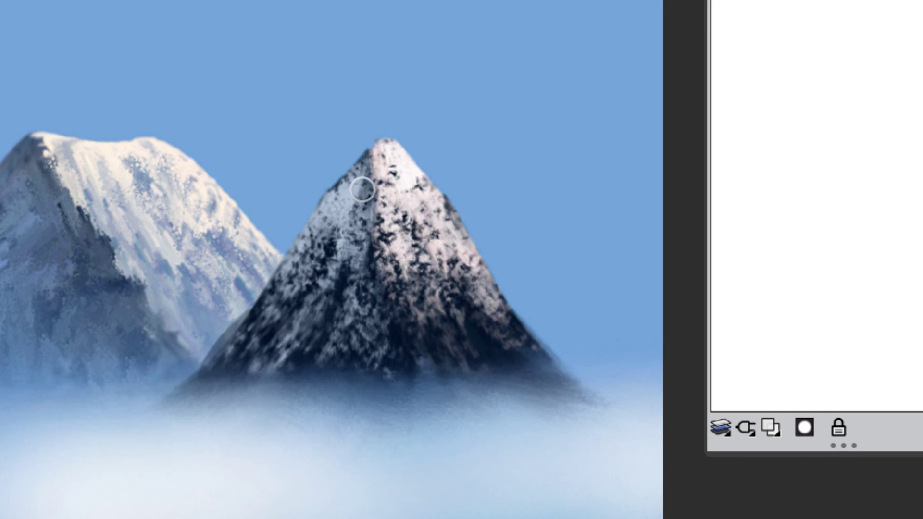
Paint soft white mist across the mountains' bases and the lower canvas with the Digital Airbrush at size 95.3.
key(bracketright)
key(bracketright)
key(bracketright)
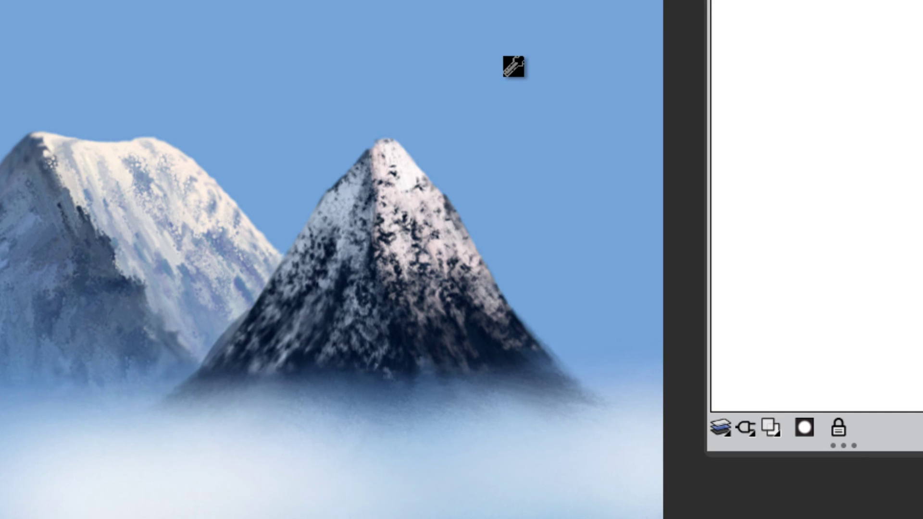
mouse_move(515, 66)
mouse_down()
mouse_move(625, 140)
mouse_move(402, 398)
mouse_move(453, 284)
mouse_move(663, 313)
mouse_move(417, 364)
mouse_move(522, 445)
mouse_move(377, 155)
mouse_move(539, 503)
mouse_move(513, 450)
mouse_up()
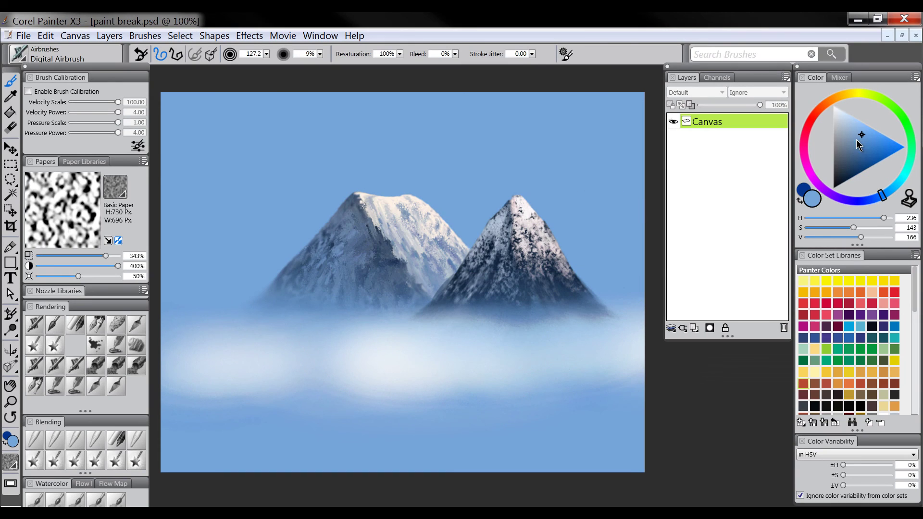
click(891, 67)
key(bracketleft)
mouse_move(587, 279)
mouse_down()
mouse_move(532, 295)
mouse_move(609, 340)
mouse_move(315, 319)
mouse_move(144, 330)
mouse_up()
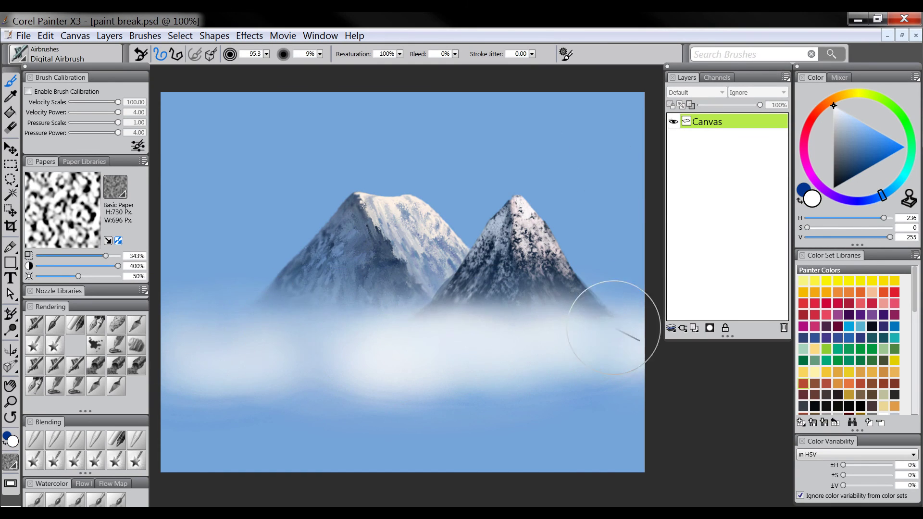
mouse_move(614, 319)
mouse_down()
mouse_move(135, 401)
mouse_move(206, 412)
mouse_move(264, 436)
mouse_move(495, 382)
mouse_up()
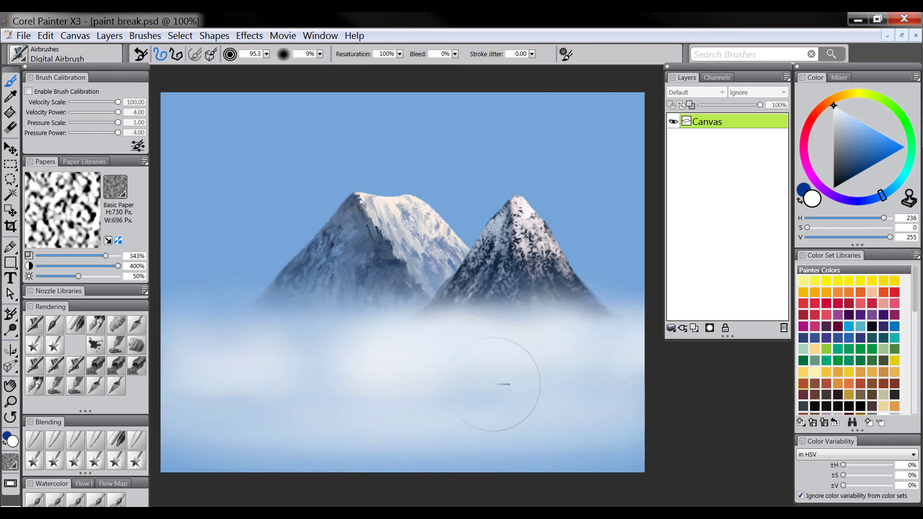
Darken the upper sky with broad, soft dark-blue strokes of the Digital Airbrush at size 210.2.
key(Tab)
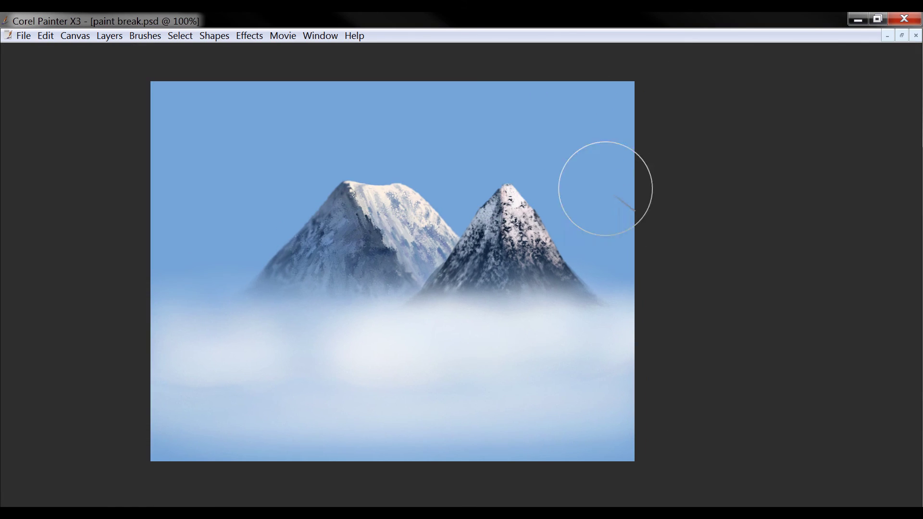
drag(491, 142, 544, 188)
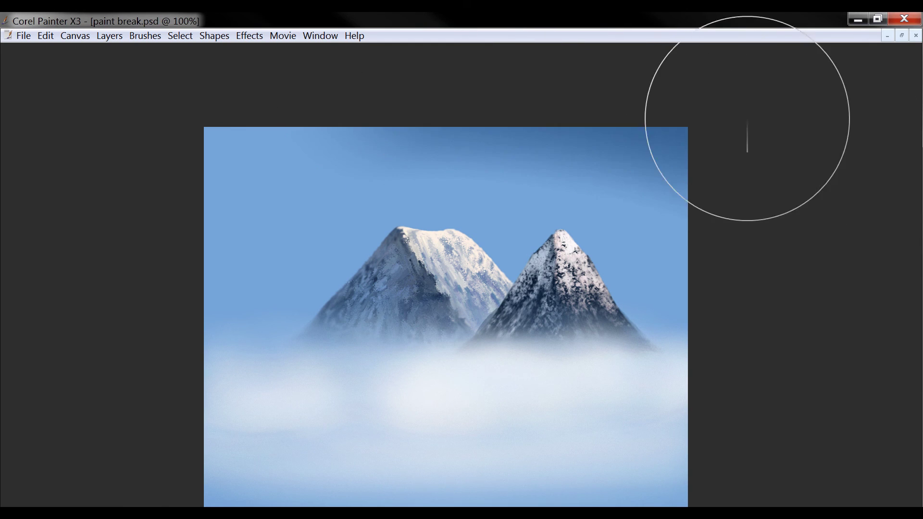
mouse_move(746, 114)
mouse_down()
mouse_move(367, 110)
mouse_move(320, 144)
mouse_move(495, 144)
mouse_move(573, 128)
mouse_move(260, 191)
mouse_up()
drag(597, 335, 622, 293)
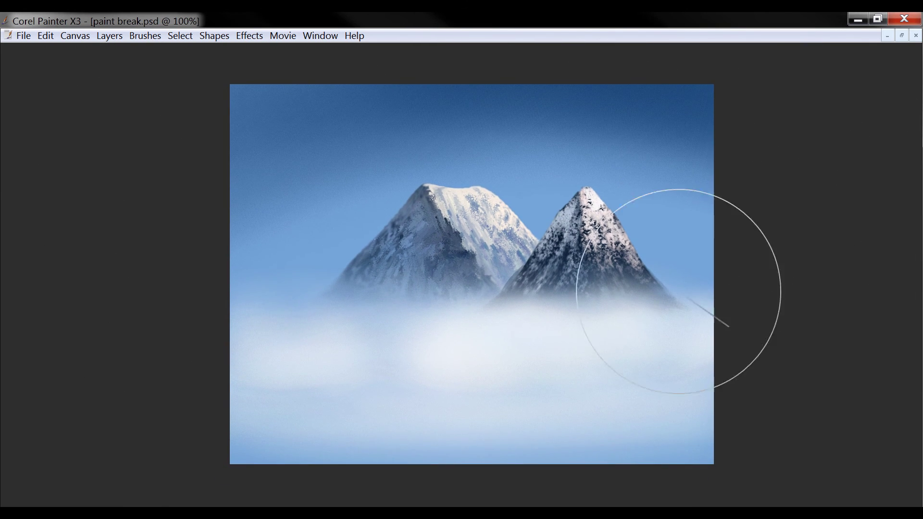
key(Tab)
drag(600, 369, 528, 367)
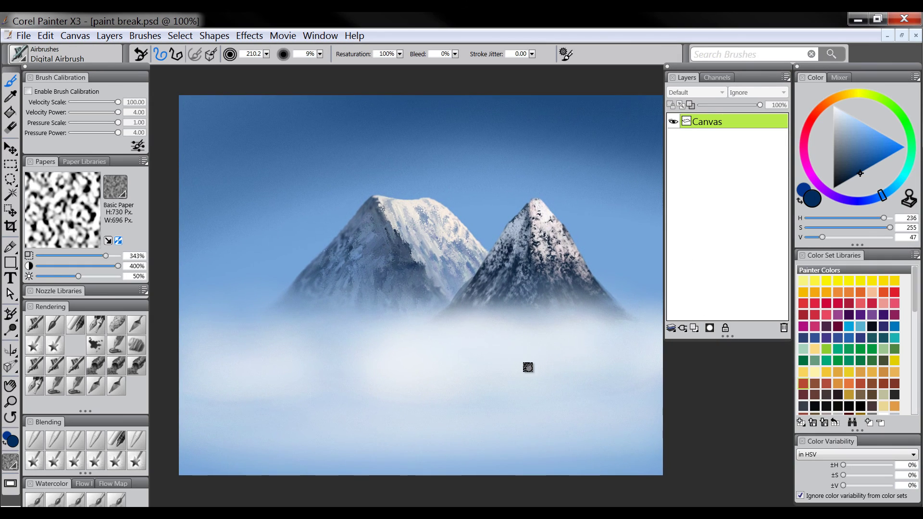
key(bracketleft)
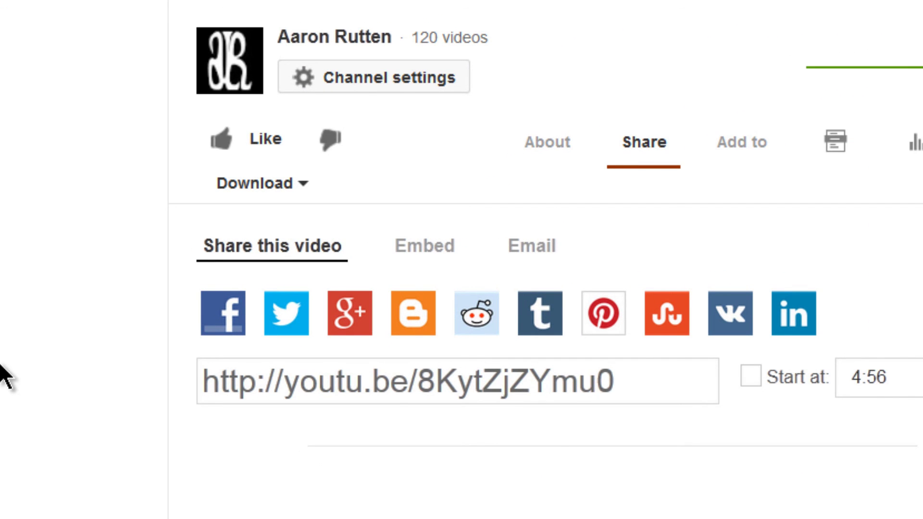
Switch to the video's YouTube page and like the video.
click(250, 140)
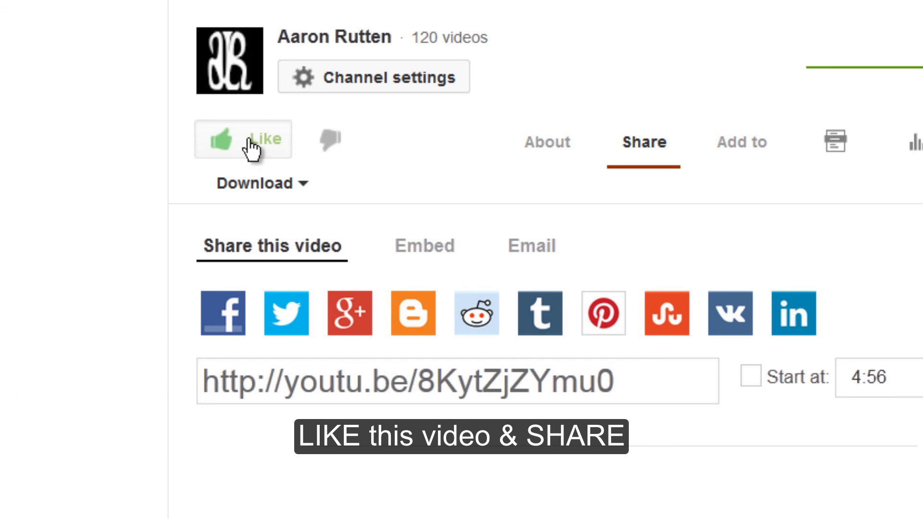